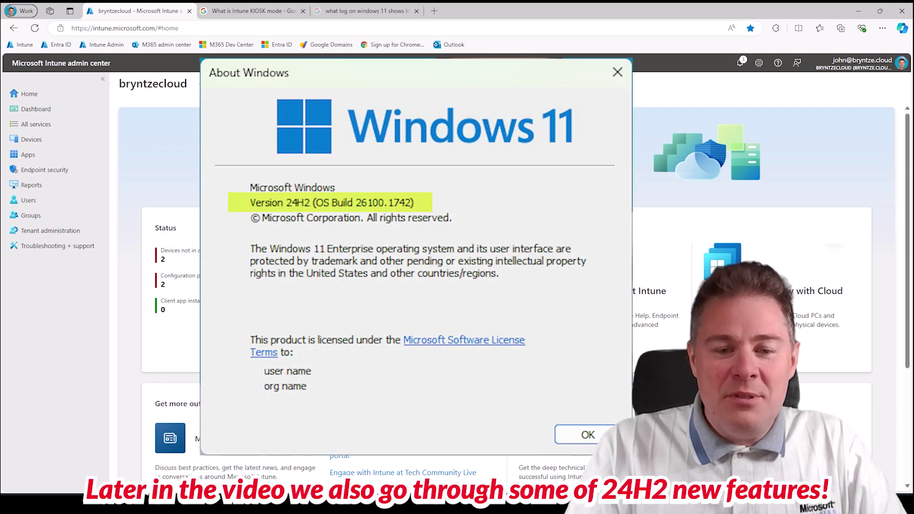
# - Run an update check on the test VM, verify build 22631.4317 with winver, then minimize the VM
pyautogui.click(441, 446)
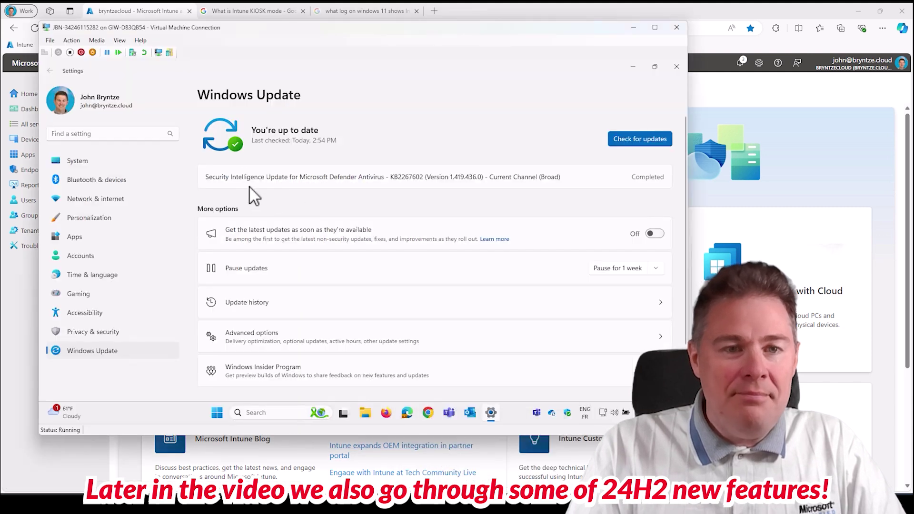
pyautogui.click(628, 141)
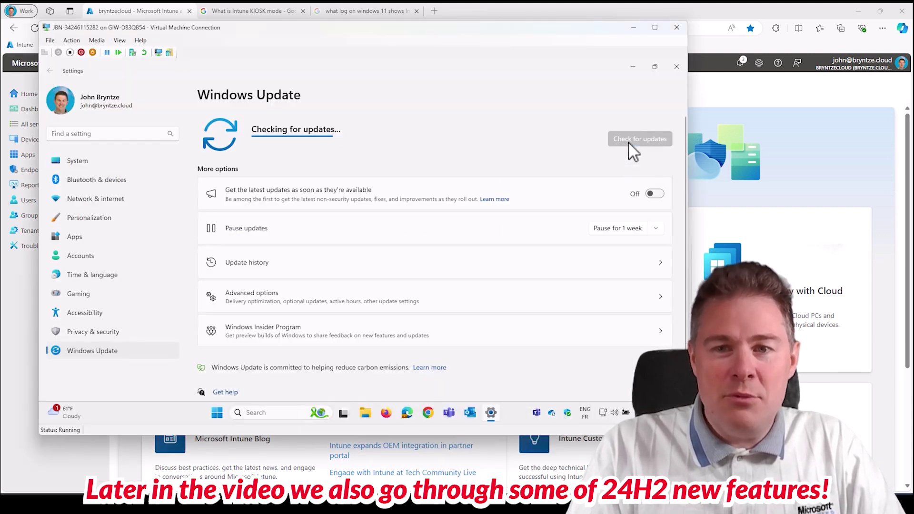
pyautogui.click(217, 413)
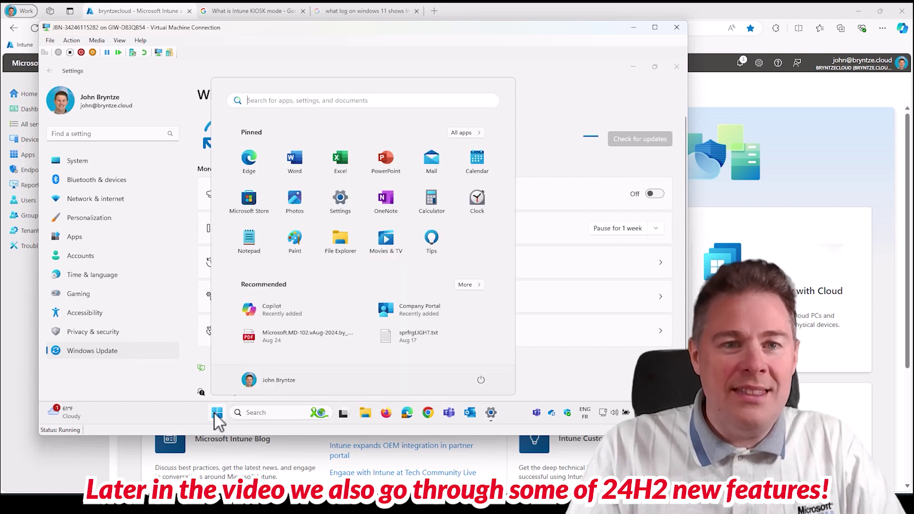
pyautogui.write('winver')
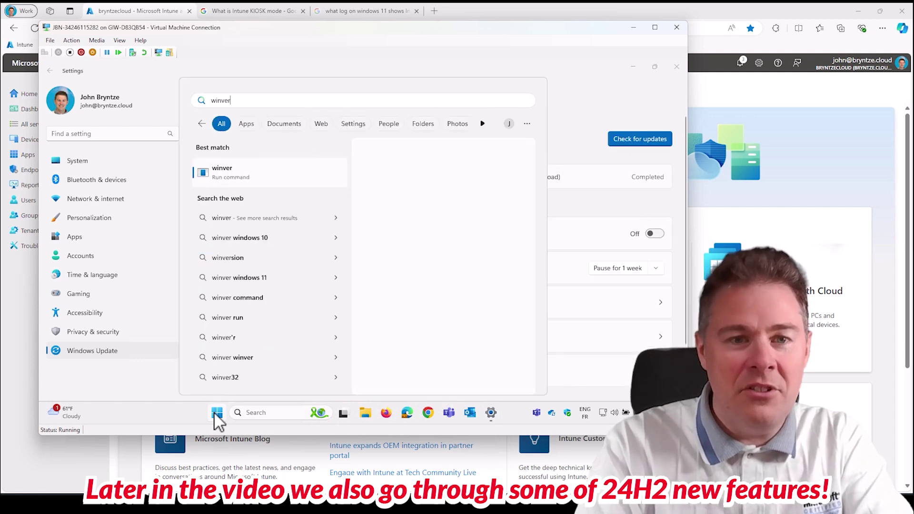
pyautogui.press('Return')
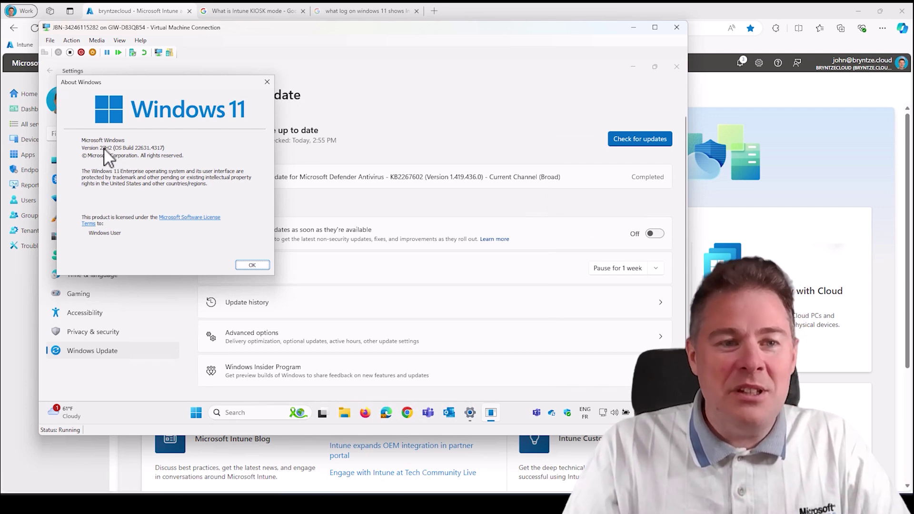
pyautogui.click(254, 264)
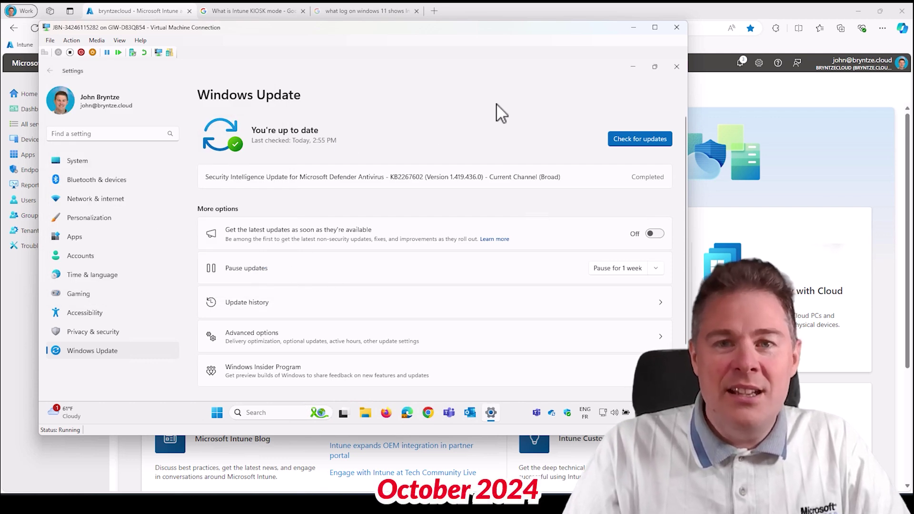
pyautogui.click(633, 28)
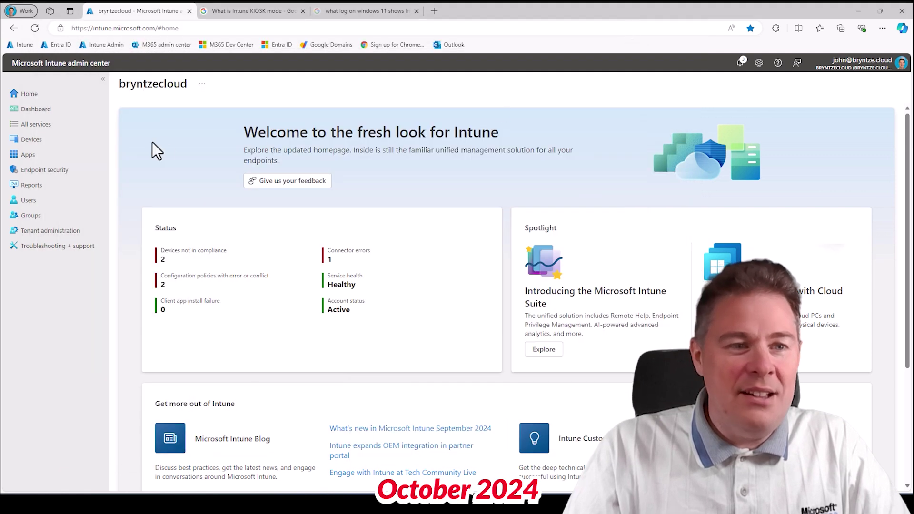
# - Show the Windows 10 and later feature update policies, JBN Win11 22H2 and JBN Win11 23H2
pyautogui.click(30, 142)
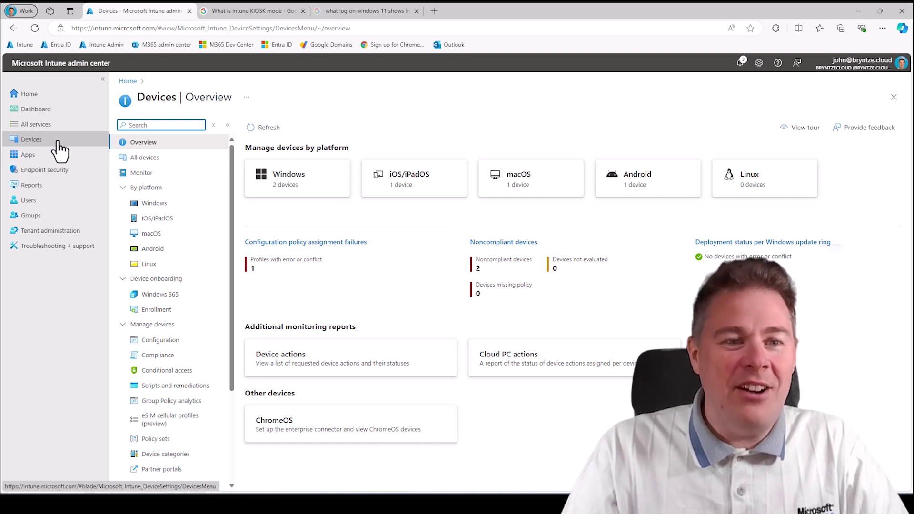
pyautogui.click(155, 205)
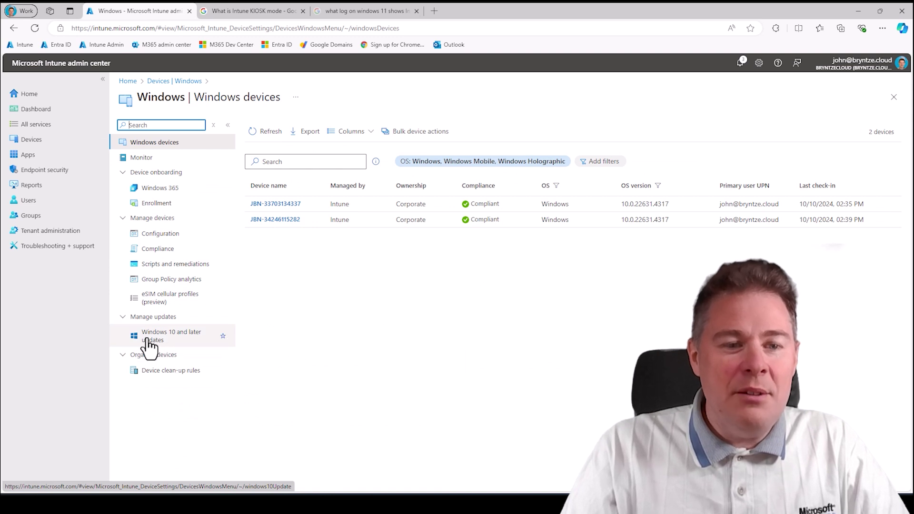
pyautogui.click(175, 338)
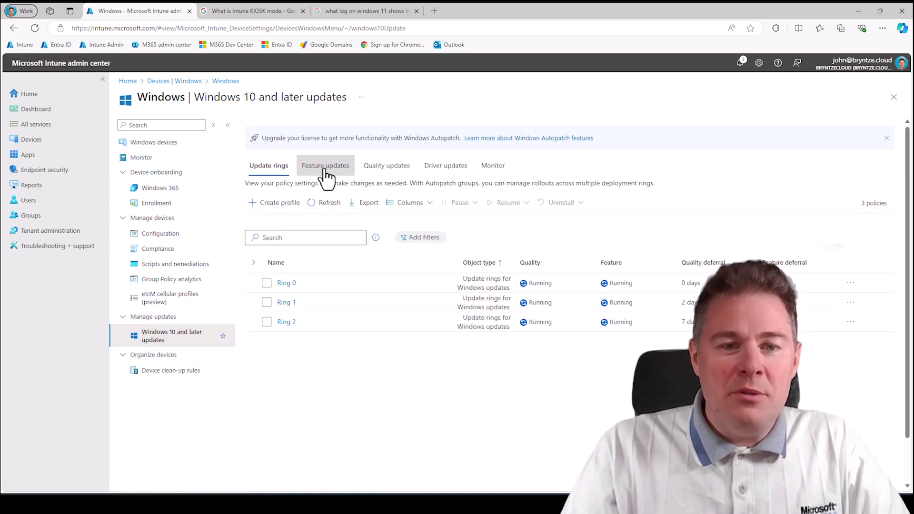
pyautogui.click(326, 172)
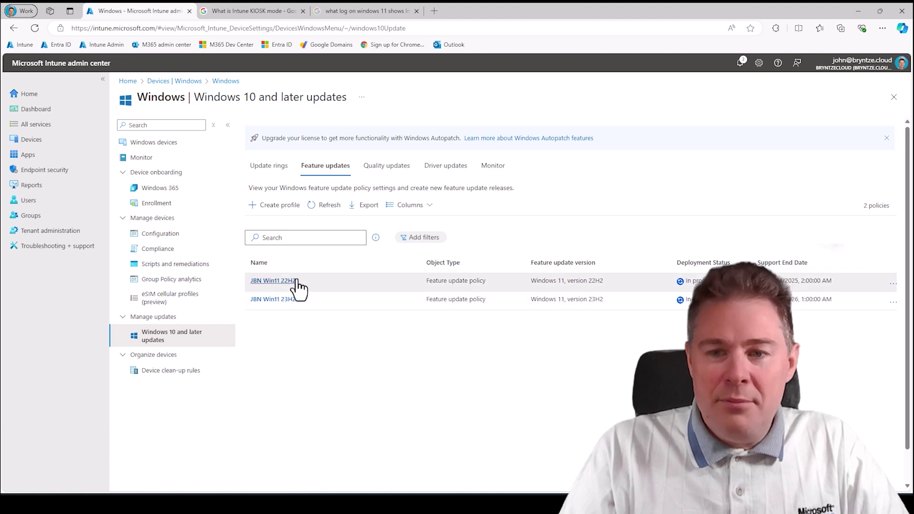
# - Copy the group name, then remove JBN - All Windows Devices from JBN Win11 23H2's assignments and save
pyautogui.click(276, 299)
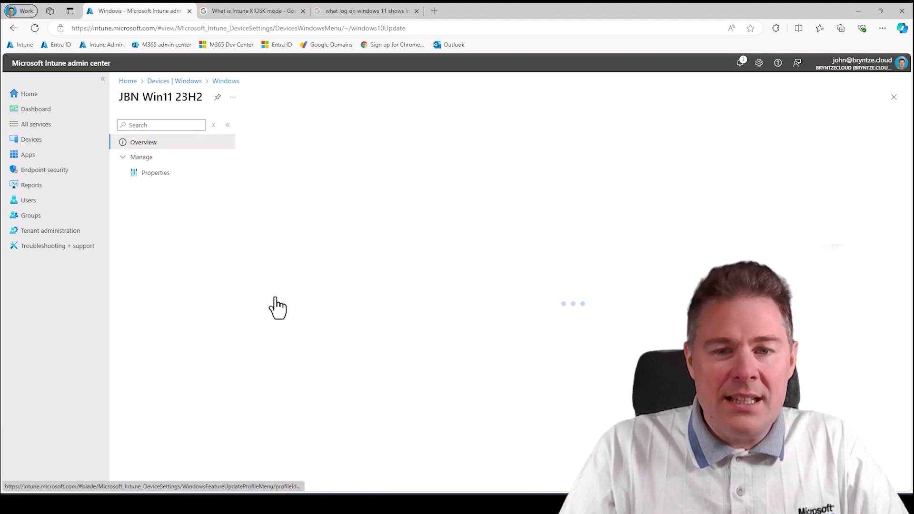
pyautogui.click(155, 174)
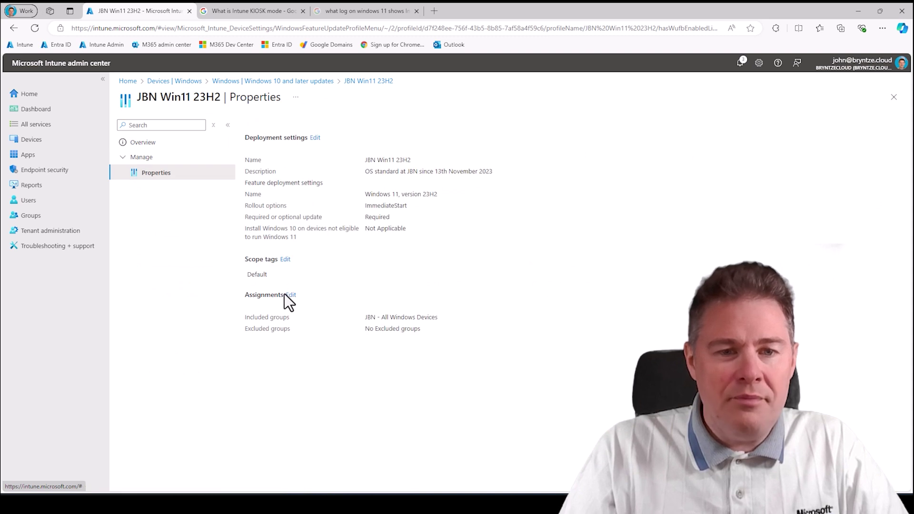
pyautogui.click(288, 295)
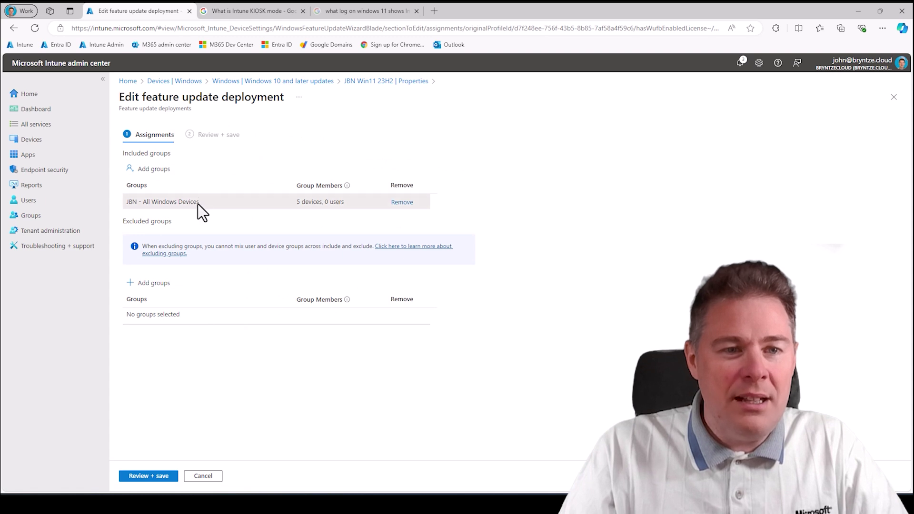
pyautogui.moveTo(199, 202); pyautogui.dragTo(129, 202)
pyautogui.hotkey('ctrl', 'c')
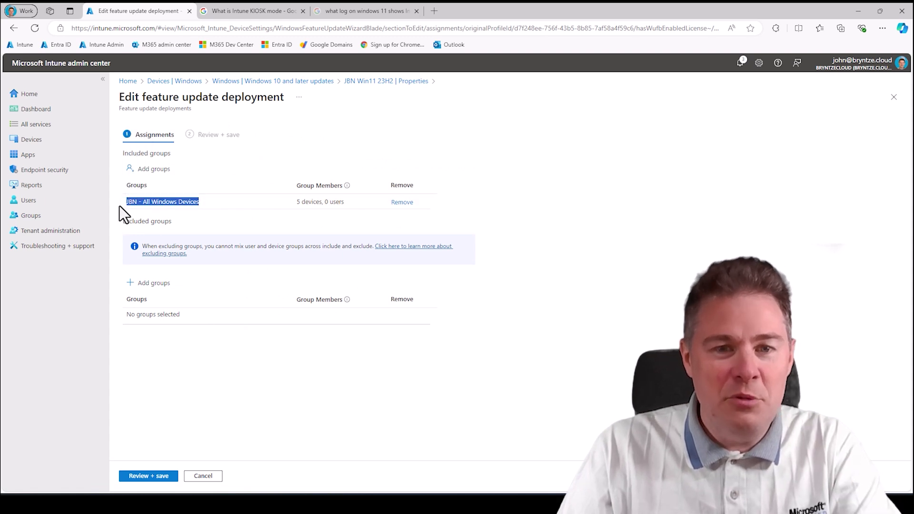
pyautogui.click(401, 203)
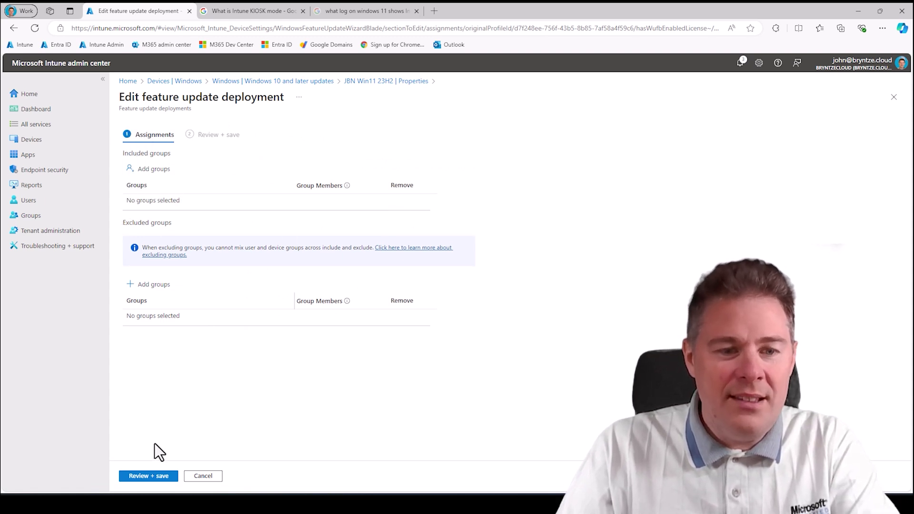
pyautogui.click(148, 476)
pyautogui.click(148, 479)
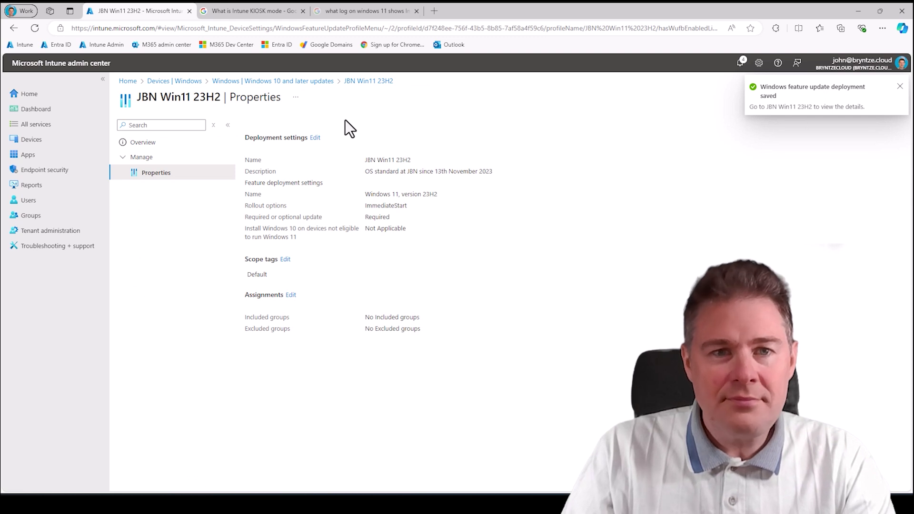
pyautogui.click(299, 82)
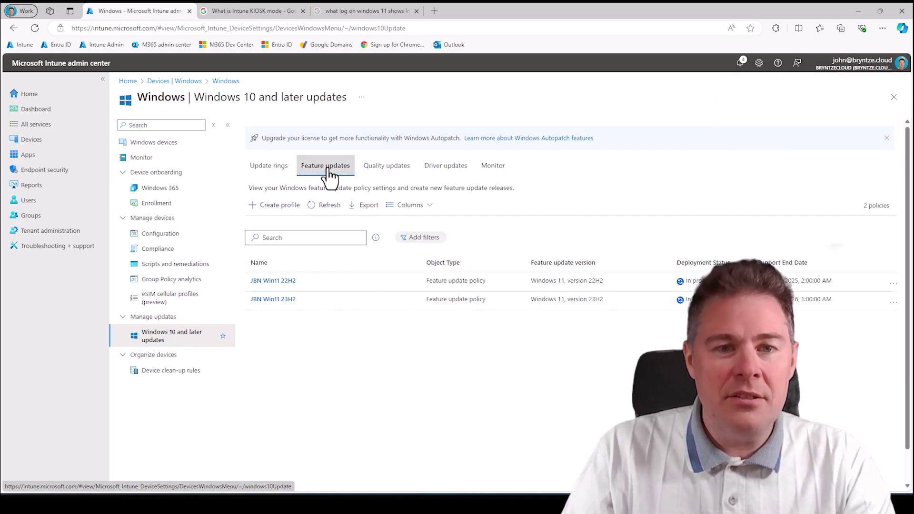
# - Create a feature update profile named 24H2 targeting Windows 11, version 24H2, described as covering all JBN Windows computers
pyautogui.click(280, 205)
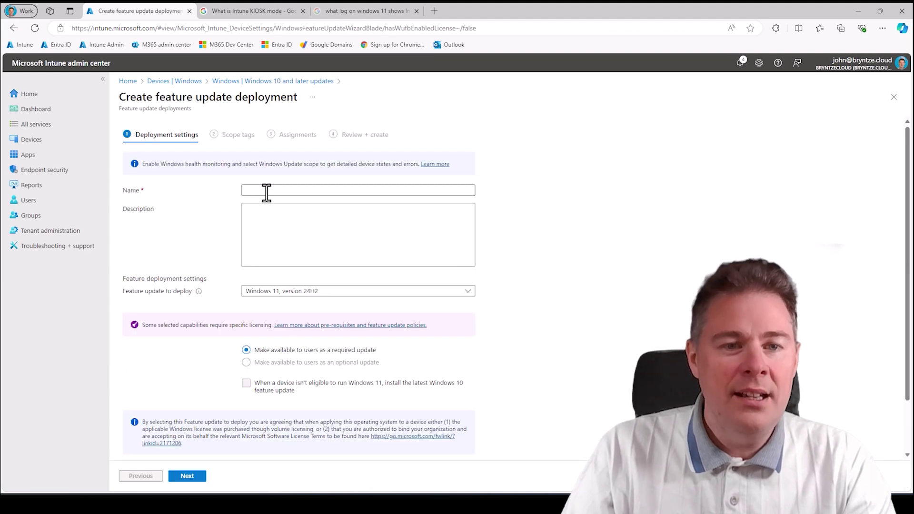
pyautogui.click(267, 191)
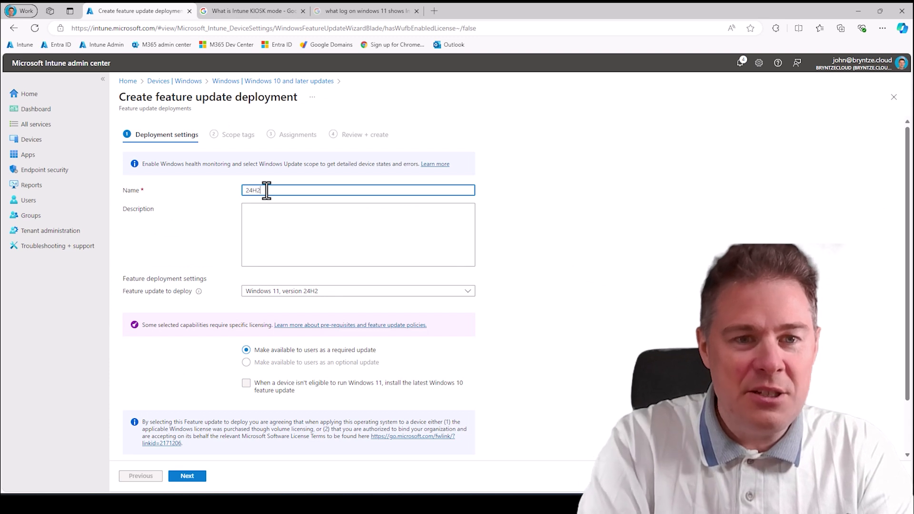
pyautogui.click(274, 219)
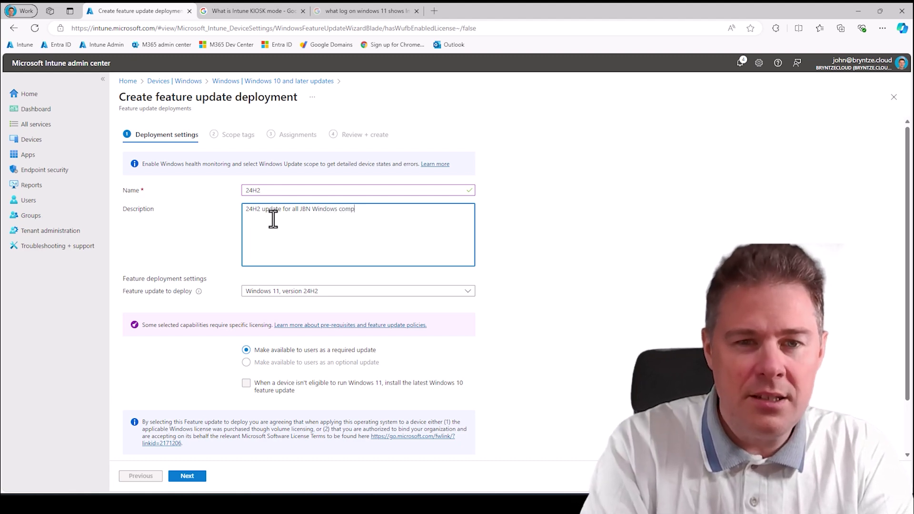
pyautogui.write('ers')
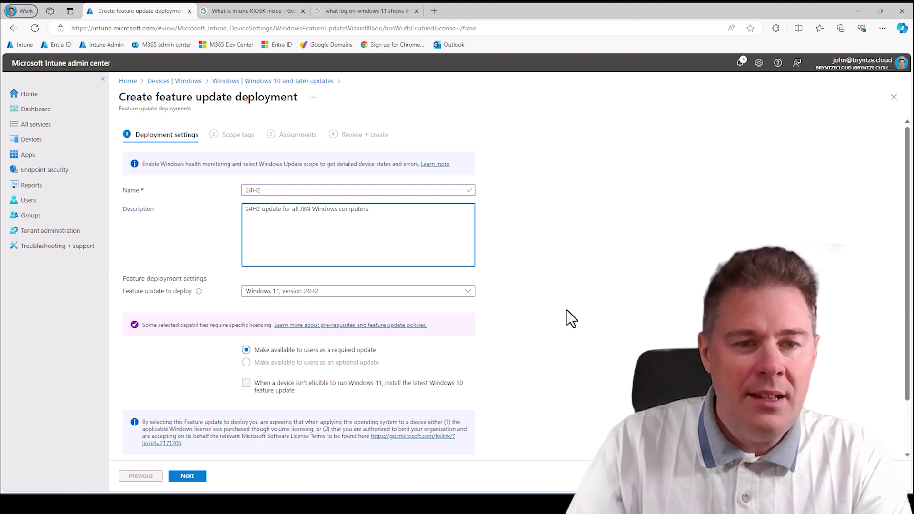
pyautogui.click(337, 296)
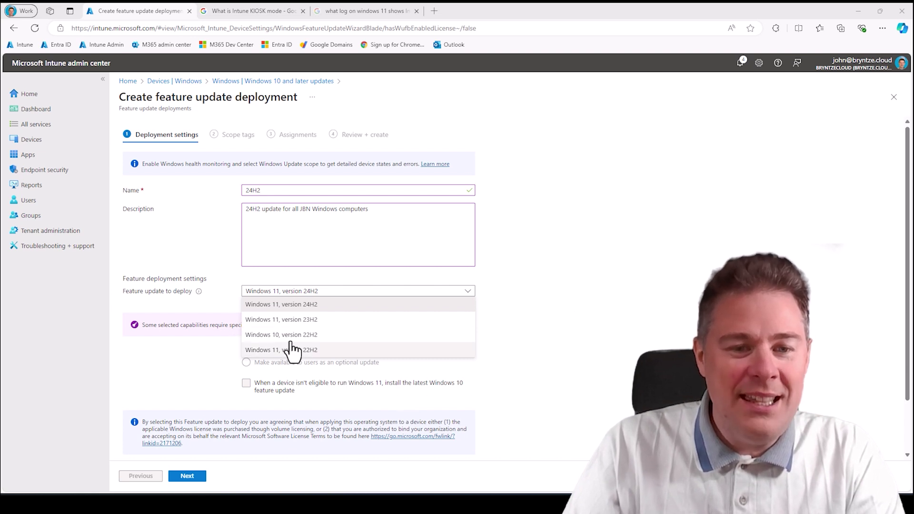
pyautogui.click(294, 308)
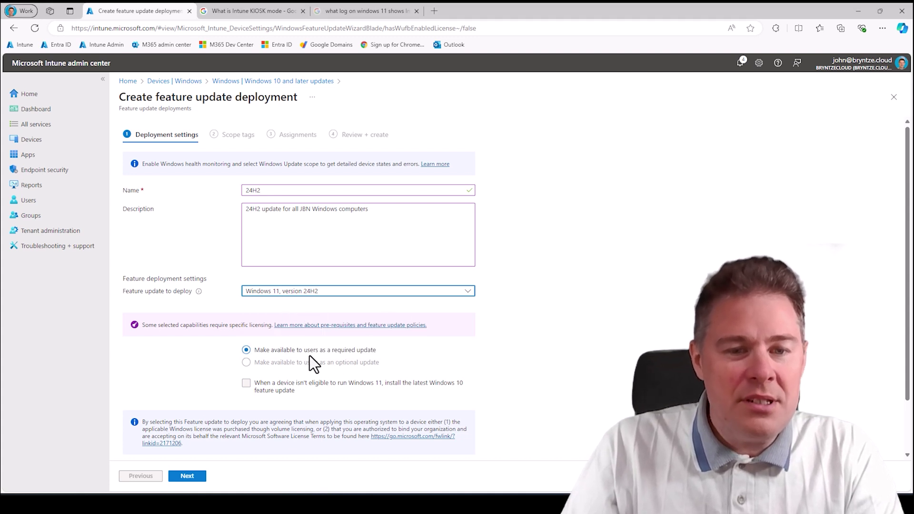
pyautogui.scroll(-1, 361, 361)
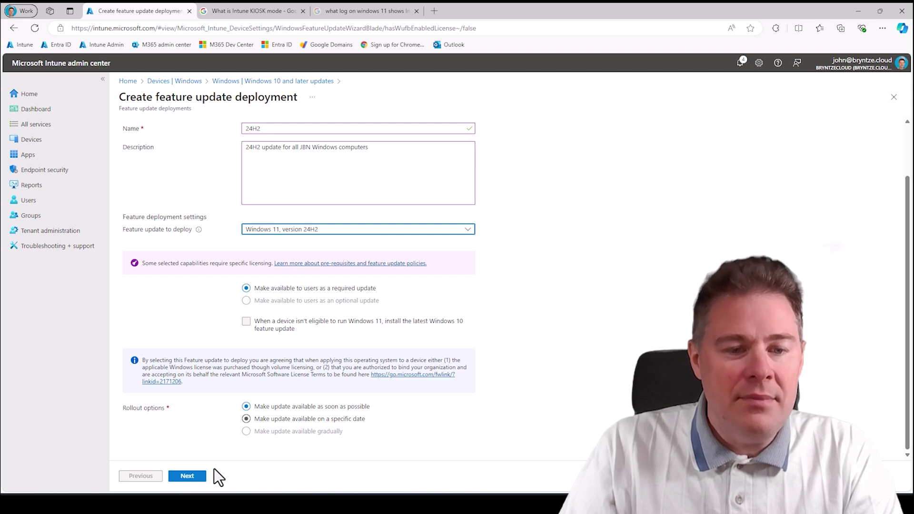
# - Advance to Assignments and search the group picker for the pasted JBN - All Windows Devices name
pyautogui.click(190, 480)
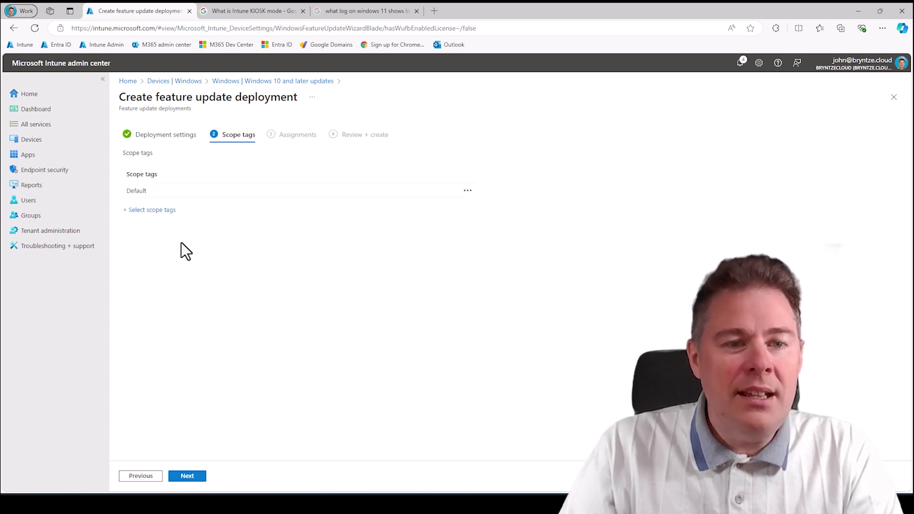
pyautogui.click(185, 477)
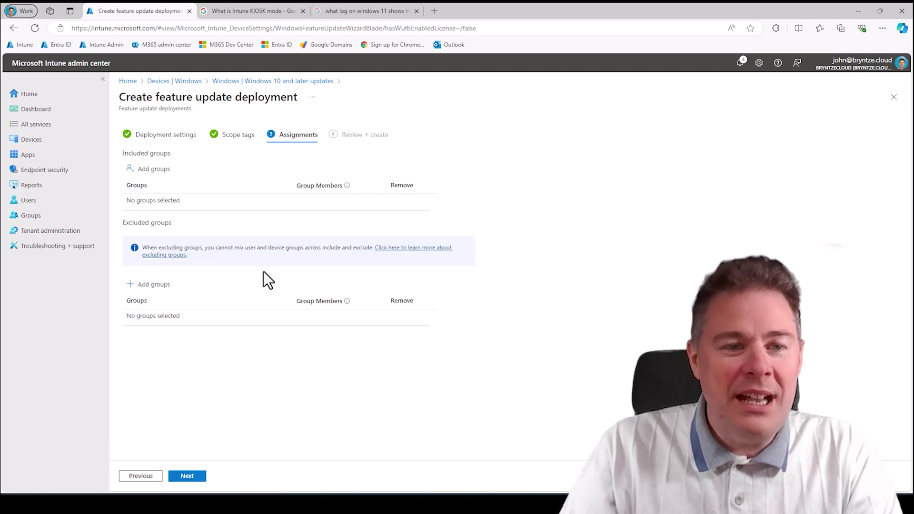
pyautogui.click(149, 173)
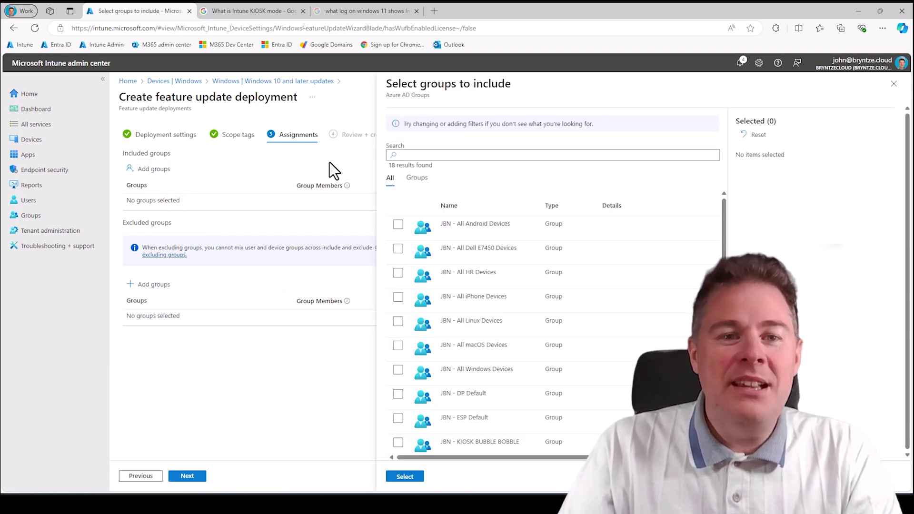
pyautogui.click(409, 155)
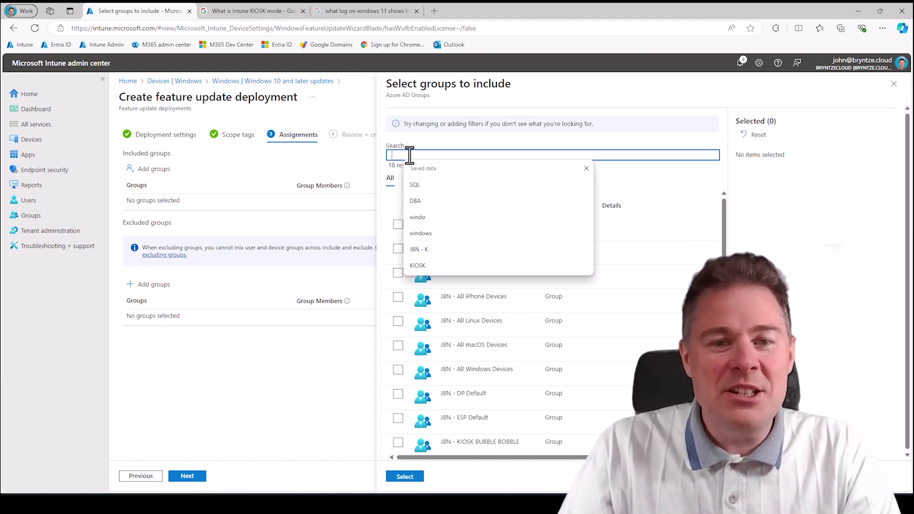
pyautogui.hotkey('ctrl', 'v')
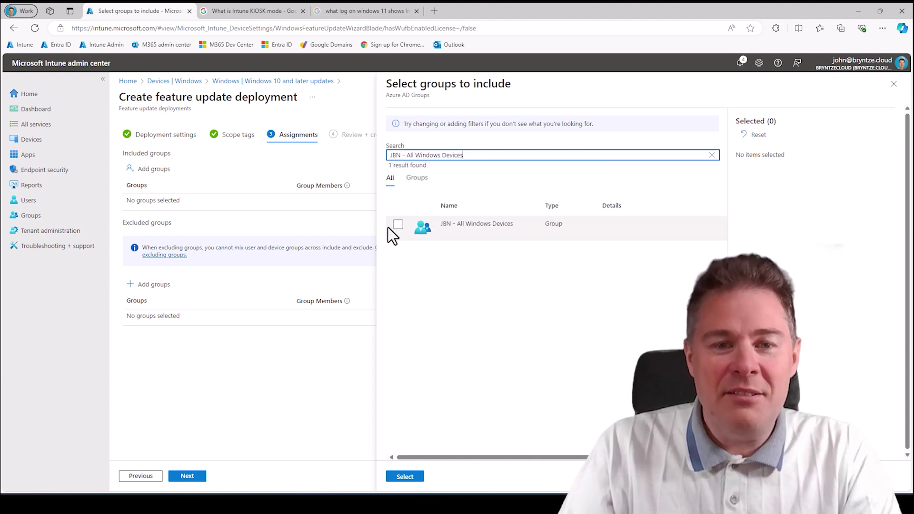
pyautogui.click(398, 224)
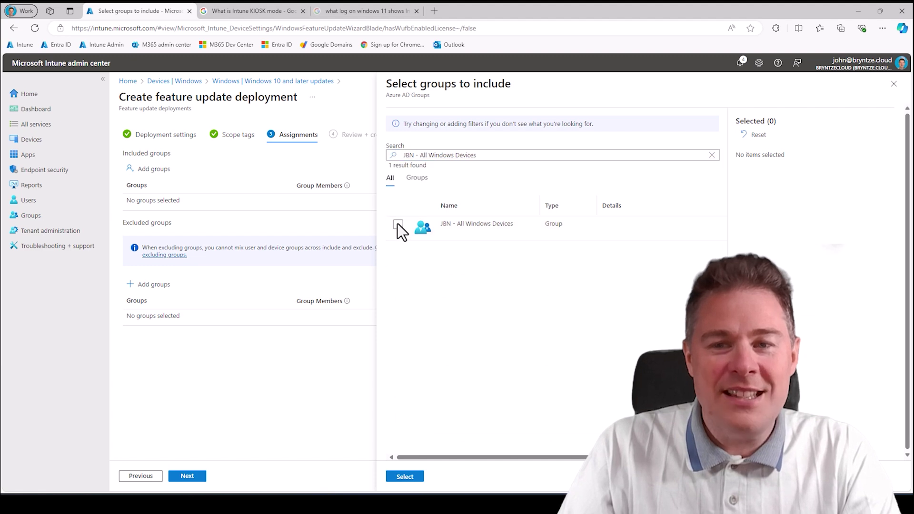
pyautogui.click(405, 477)
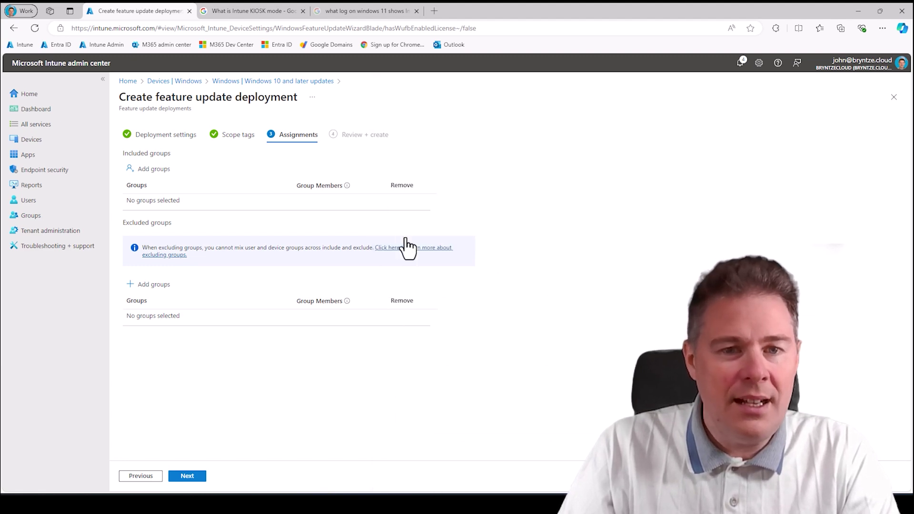
# - Include the JBN - All Windows Devices group, then review and create the 24H2 policy
pyautogui.click(143, 169)
pyautogui.click(428, 155)
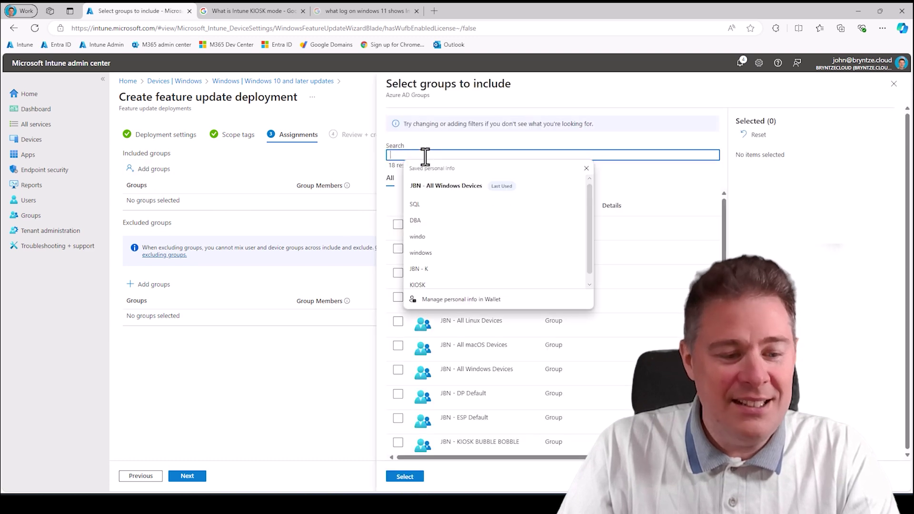
pyautogui.click(426, 180)
pyautogui.click(398, 224)
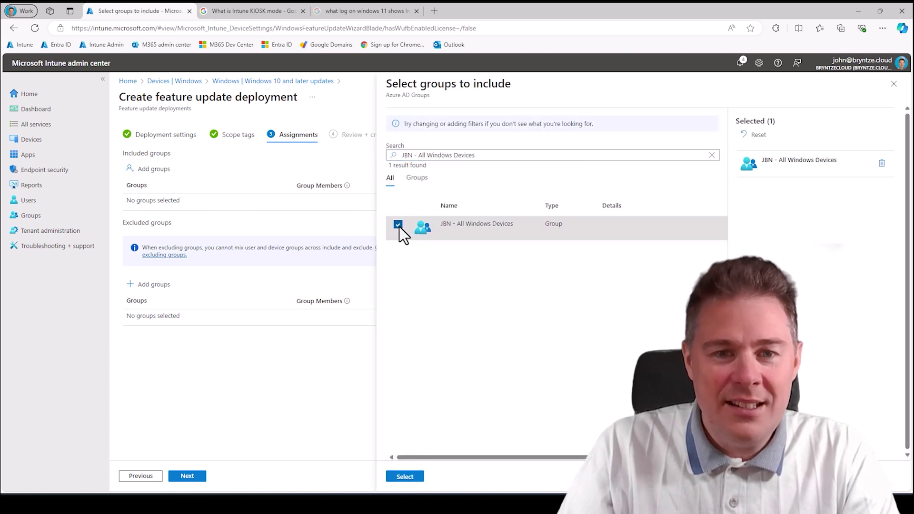
pyautogui.click(402, 480)
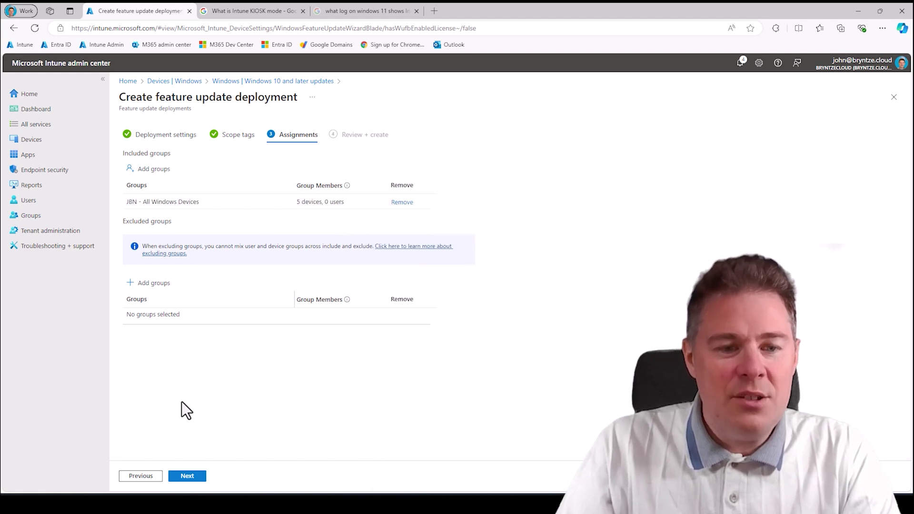
pyautogui.click(196, 478)
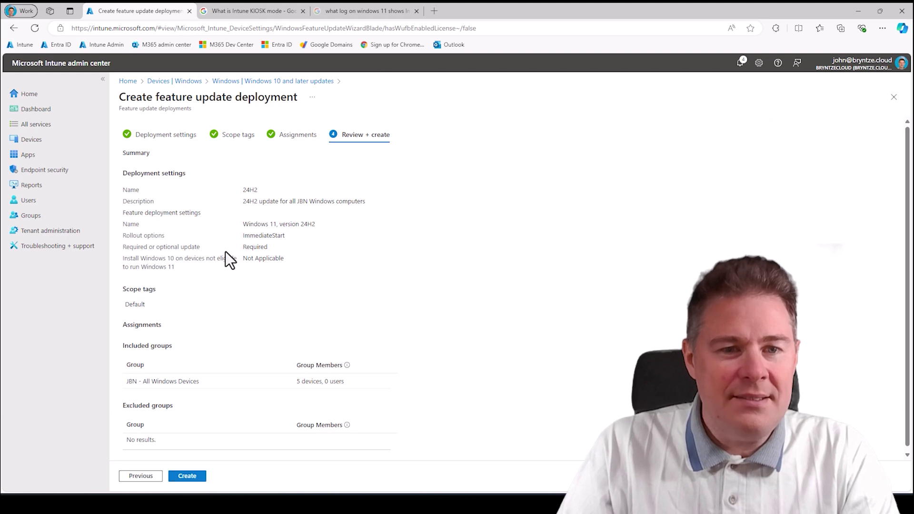
pyautogui.click(191, 476)
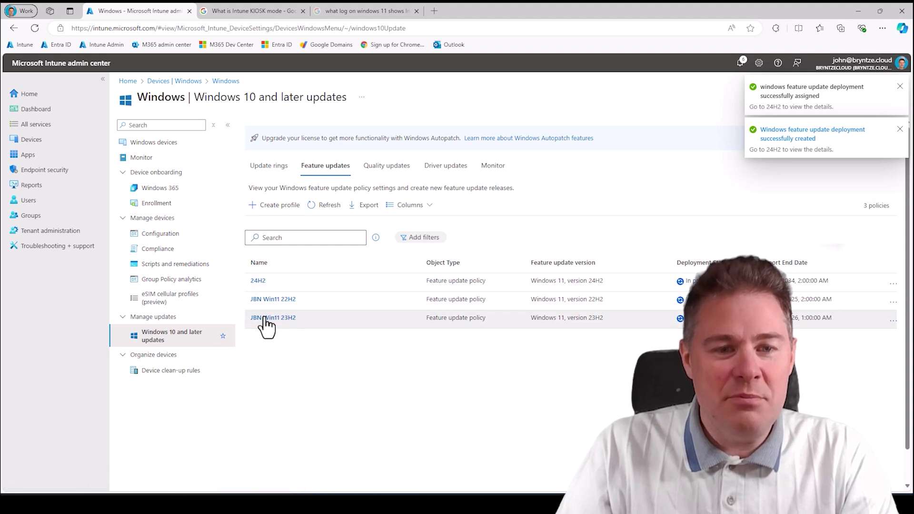
# - Rename the new 24H2 policy to 'JBN Win11 24H2' and save it
pyautogui.moveTo(312, 313); pyautogui.dragTo(278, 292)
pyautogui.click(256, 282)
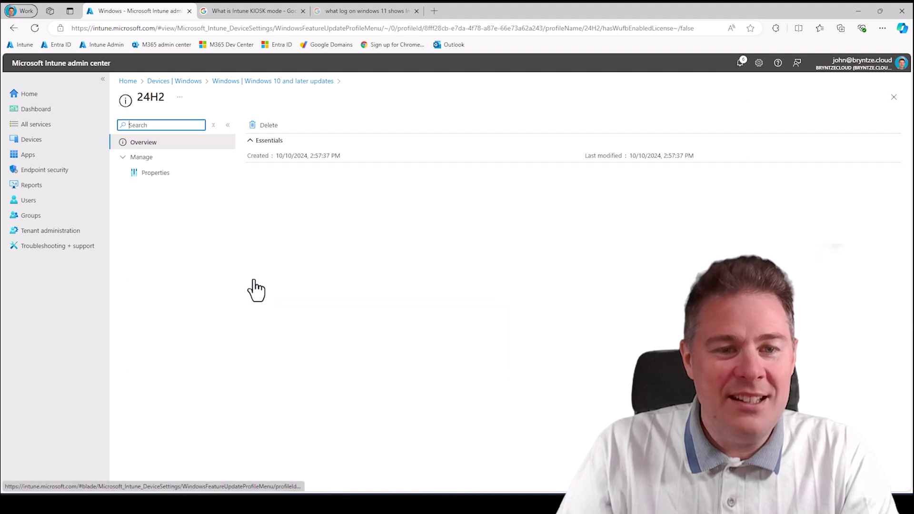
pyautogui.click(155, 160)
pyautogui.click(152, 162)
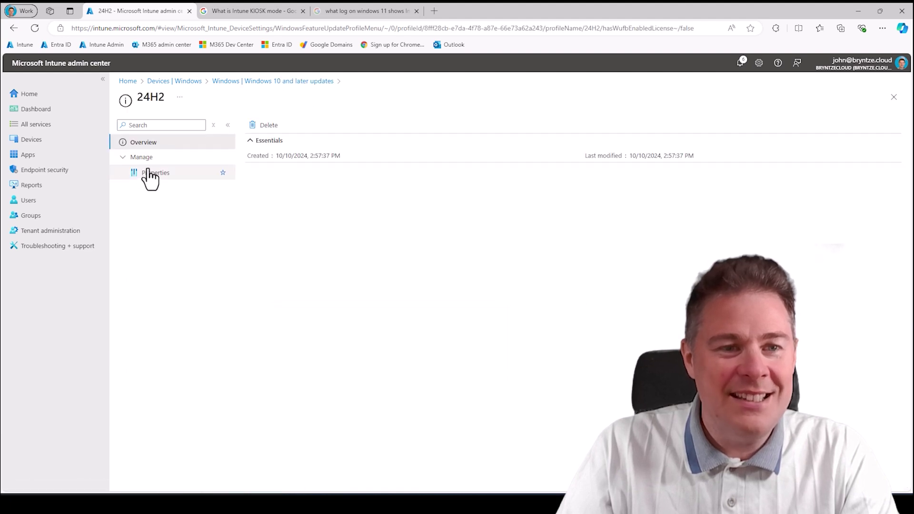
pyautogui.click(157, 174)
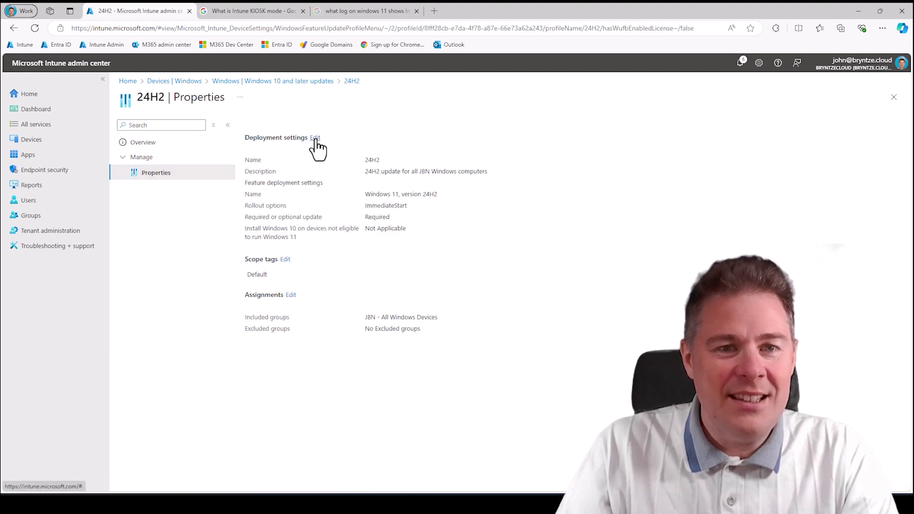
pyautogui.click(315, 140)
pyautogui.click(248, 190)
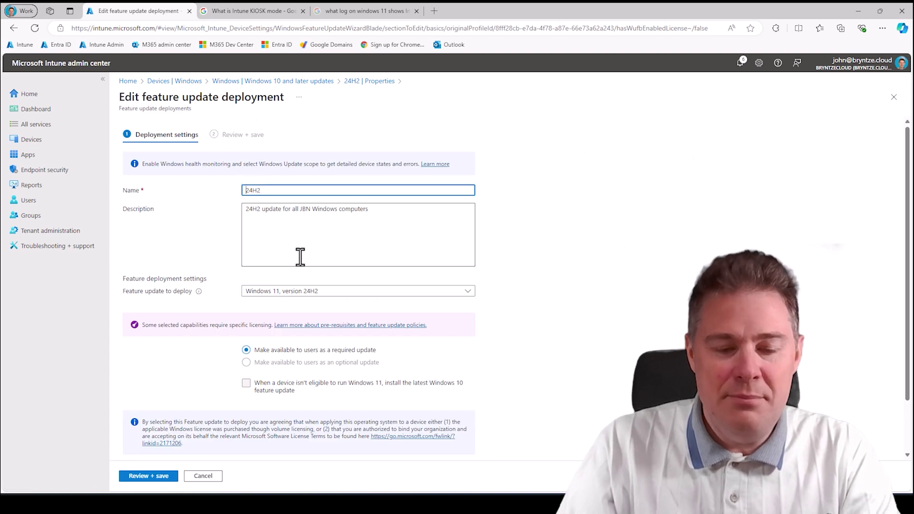
pyautogui.write('JBN W')
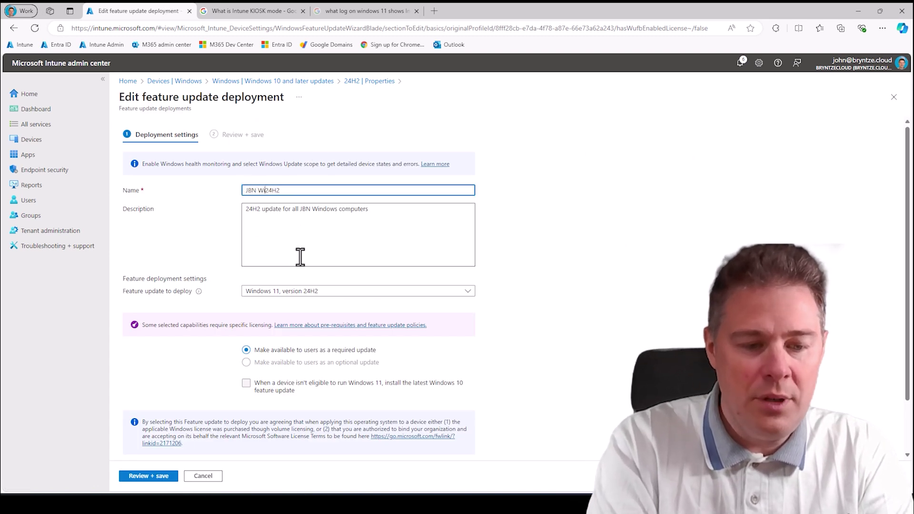
pyautogui.write('in11')
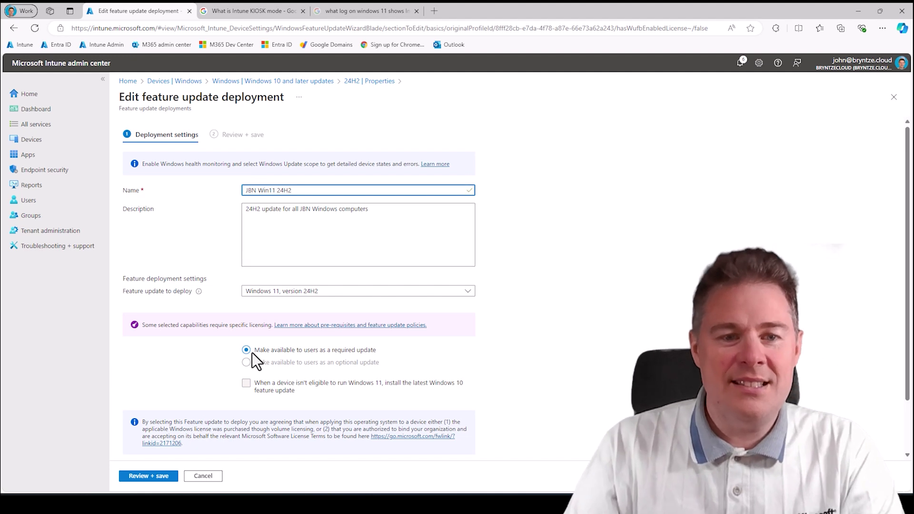
pyautogui.click(154, 477)
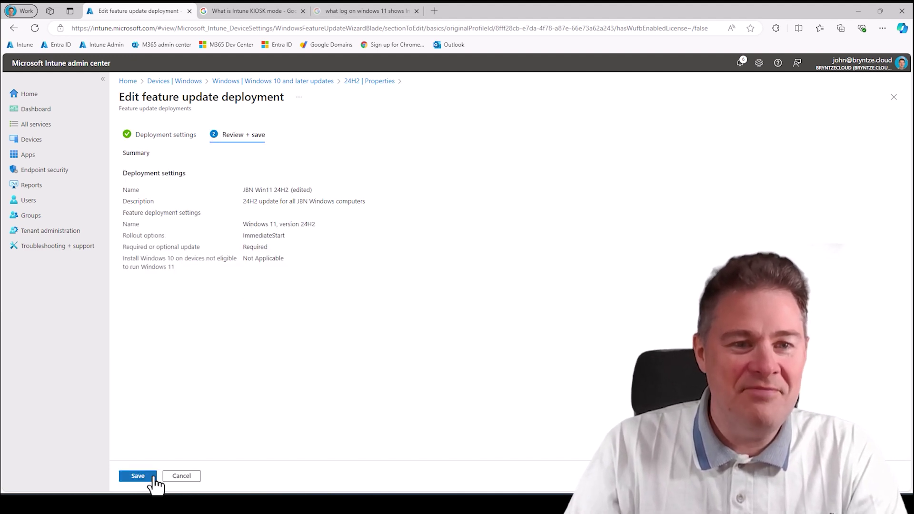
pyautogui.click(153, 478)
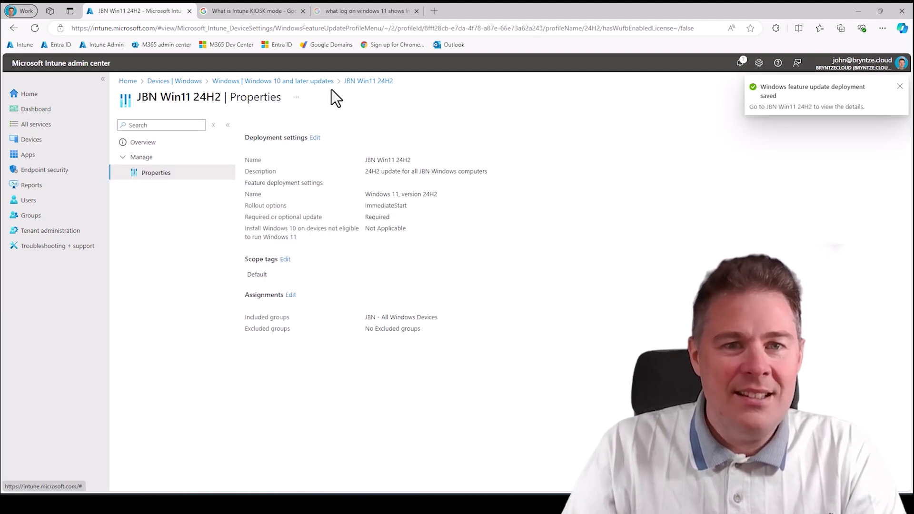
pyautogui.click(315, 80)
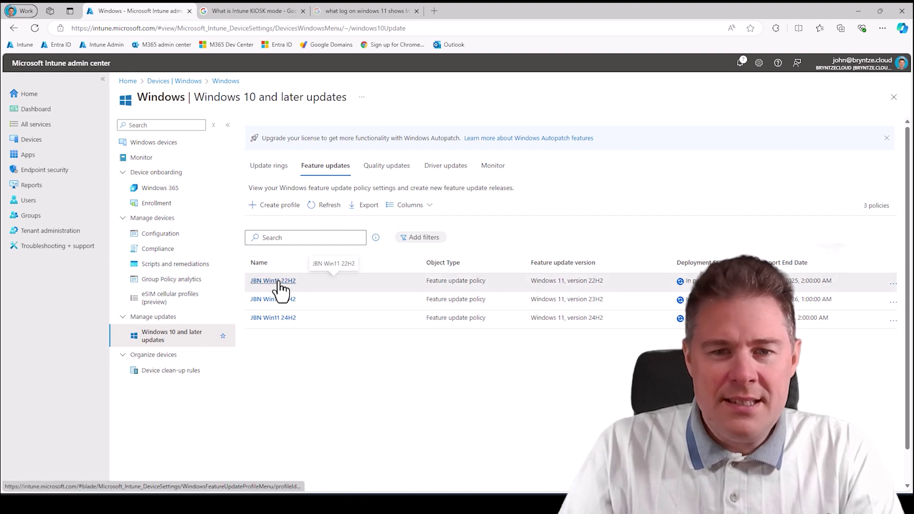
# - Review the JBN Win11 22H2 policy's properties, then request its deletion
pyautogui.click(281, 282)
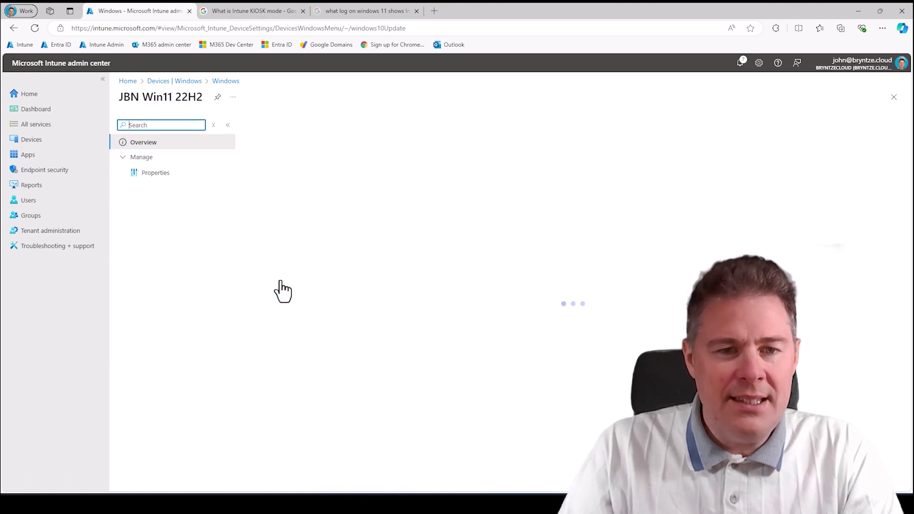
pyautogui.click(159, 179)
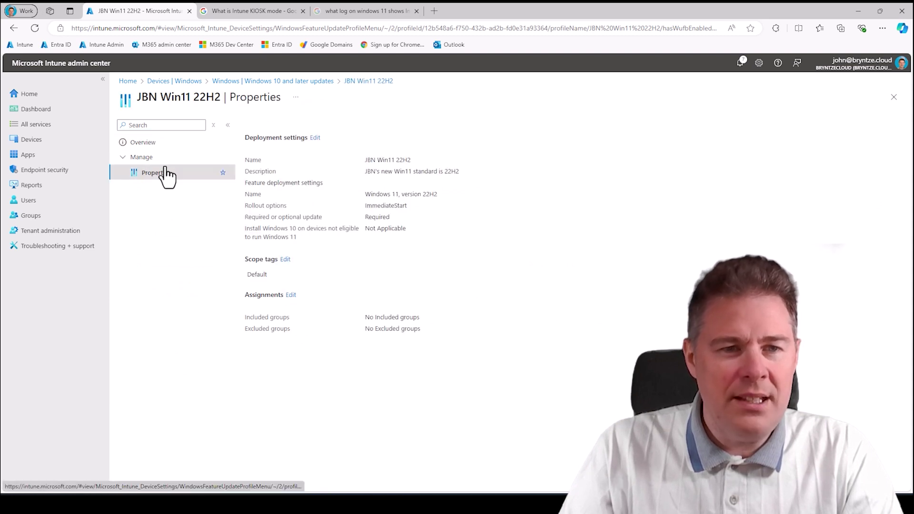
pyautogui.click(240, 83)
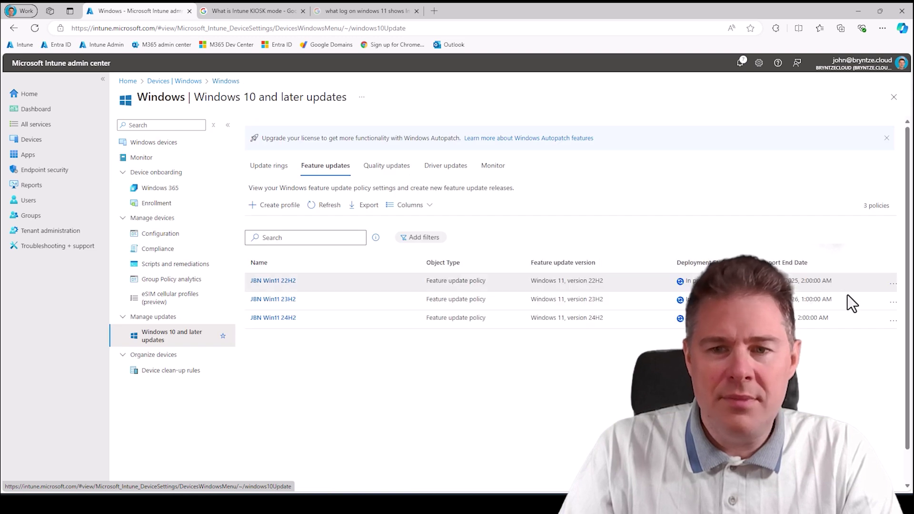
pyautogui.click(895, 285)
# - Delete the JBN Win11 22H2 and JBN Win11 23H2 feature update policies
pyautogui.click(878, 304)
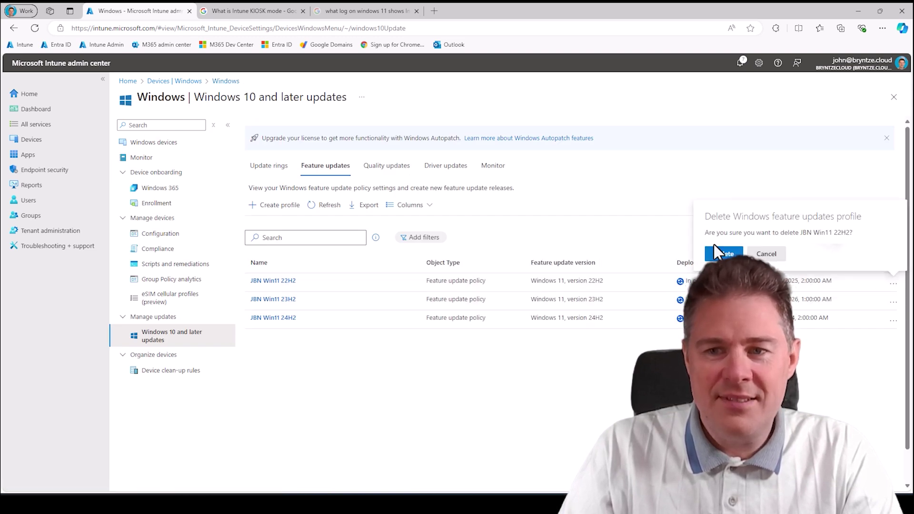
pyautogui.click(716, 256)
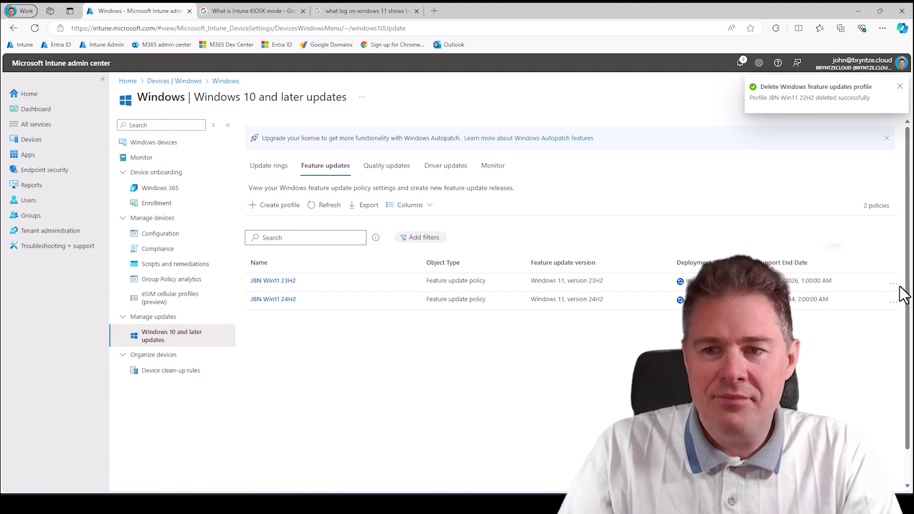
pyautogui.click(892, 284)
pyautogui.click(848, 300)
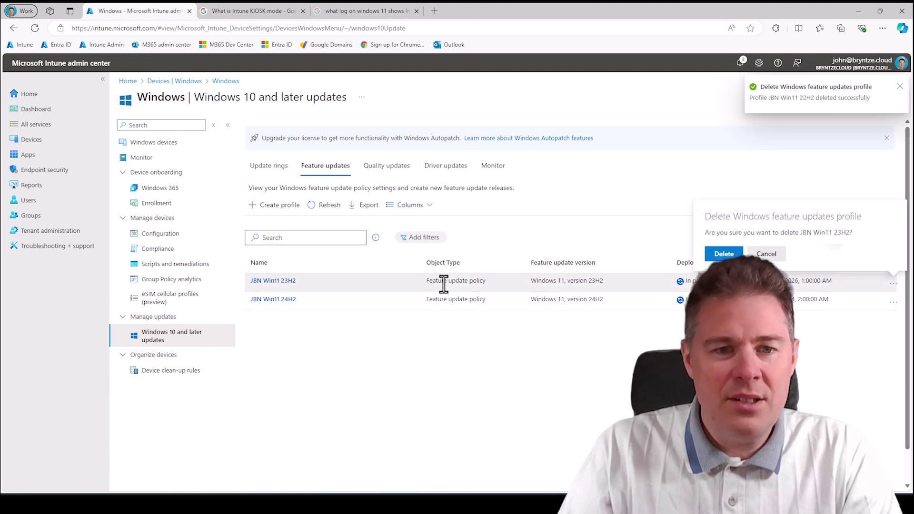
pyautogui.click(724, 254)
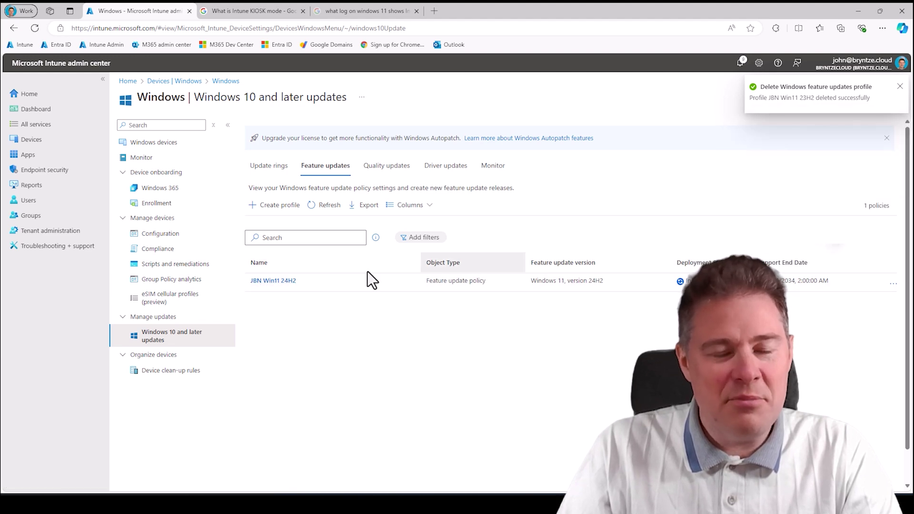
# - Check the remaining JBN Win11 24H2 policy's properties and return to the list
pyautogui.click(277, 282)
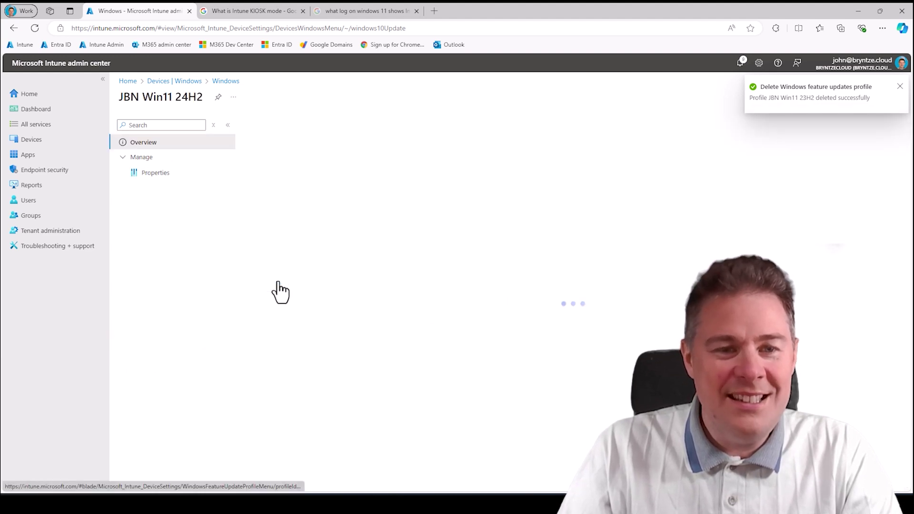
pyautogui.click(148, 172)
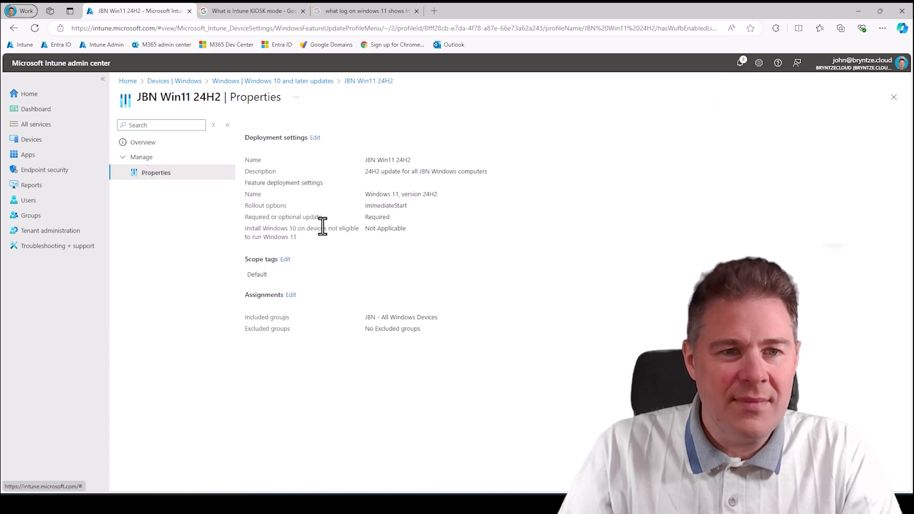
pyautogui.click(151, 144)
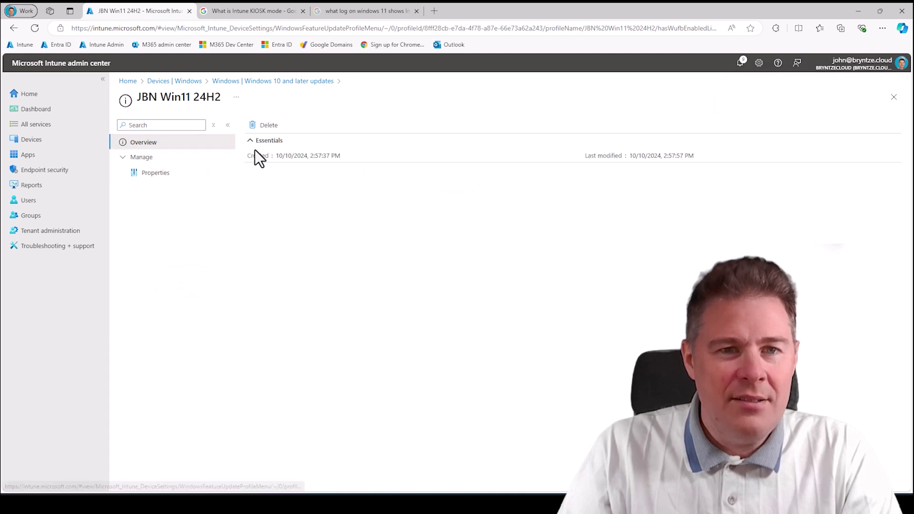
pyautogui.click(253, 82)
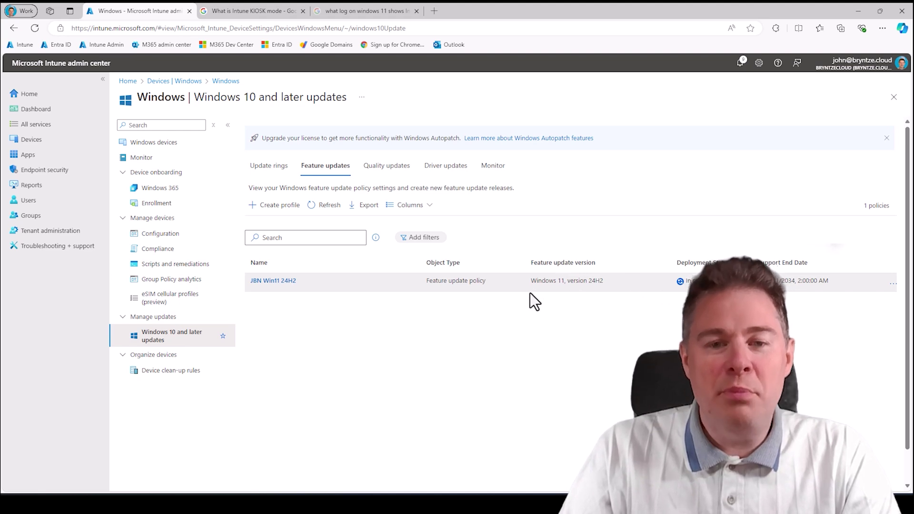
# - On the VM, check for updates and reach Windows Update via an 'upd' search, showing 24H2 downloading
pyautogui.hotkey('alt', 'Tab')
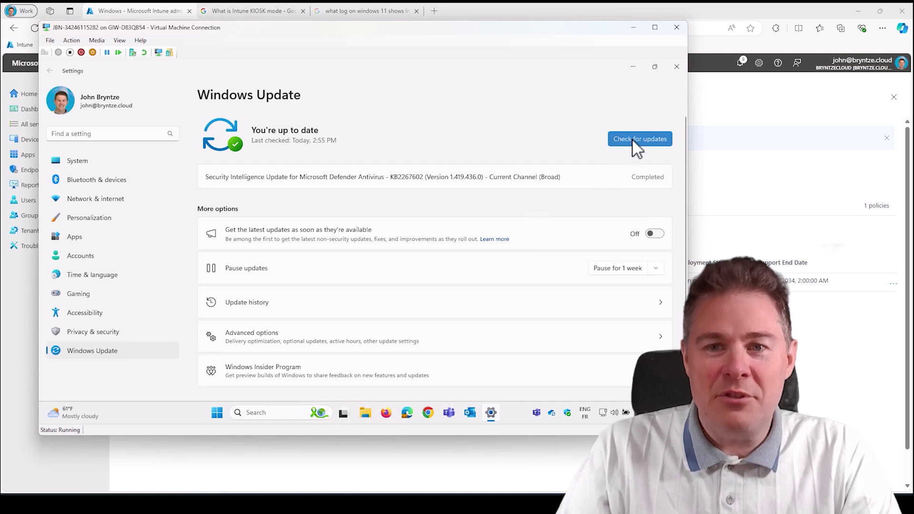
pyautogui.click(632, 139)
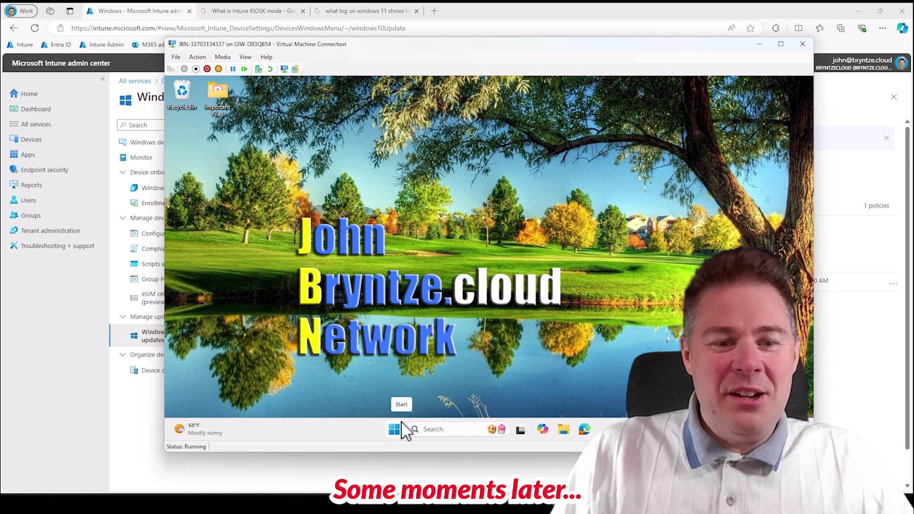
pyautogui.click(395, 430)
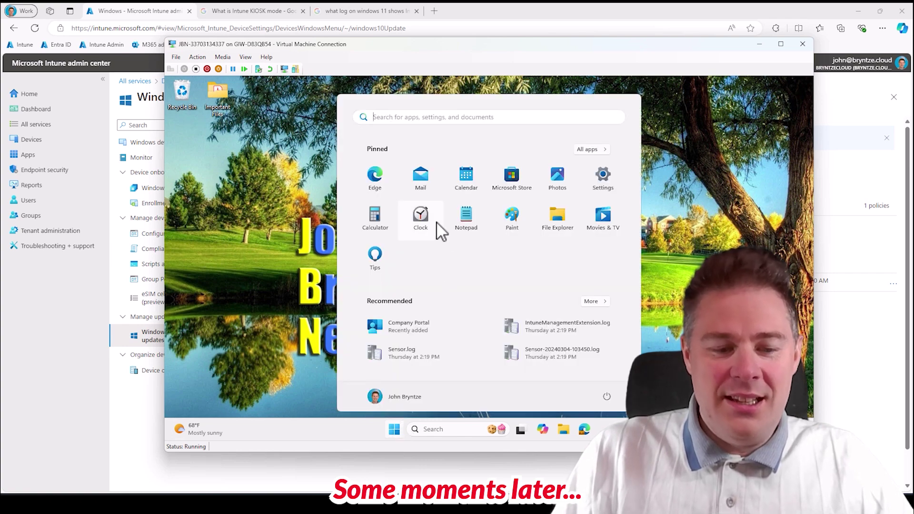
pyautogui.write('upd')
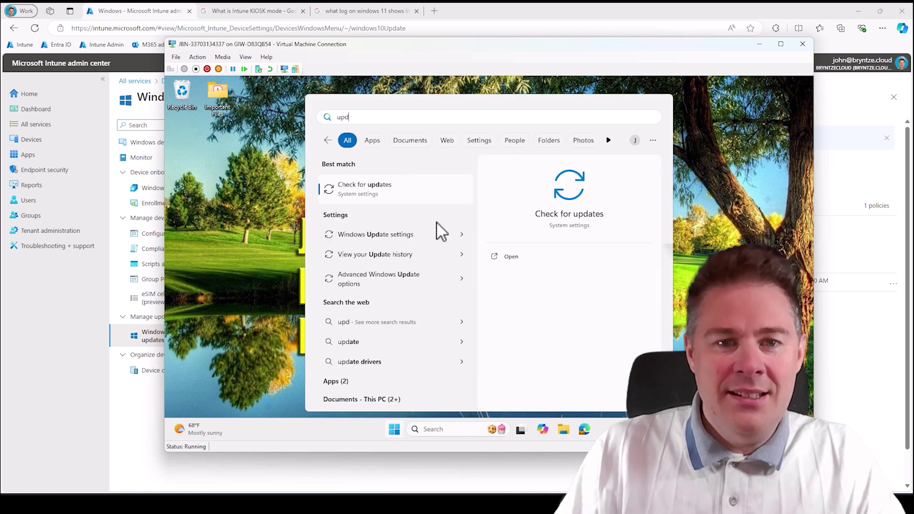
pyautogui.click(387, 190)
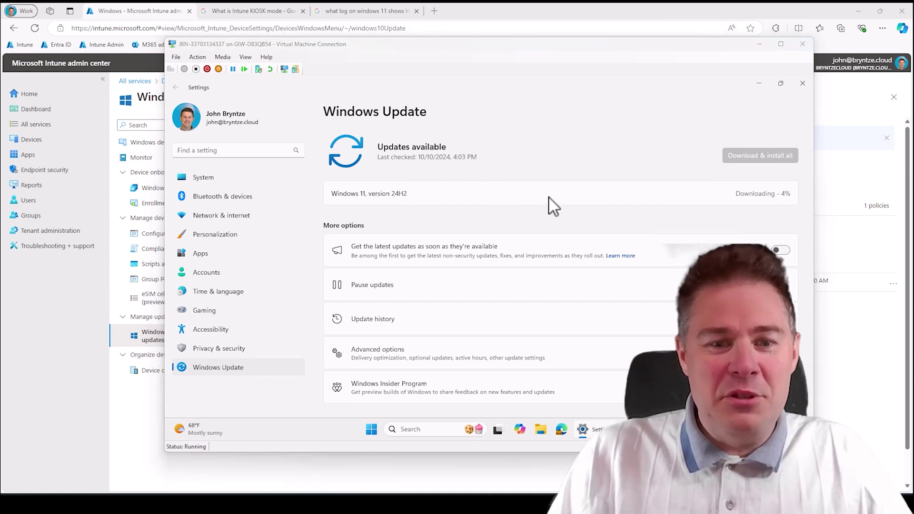
# - Confirm with winver that the VM still runs Windows 11 version 23H2
pyautogui.click(373, 439)
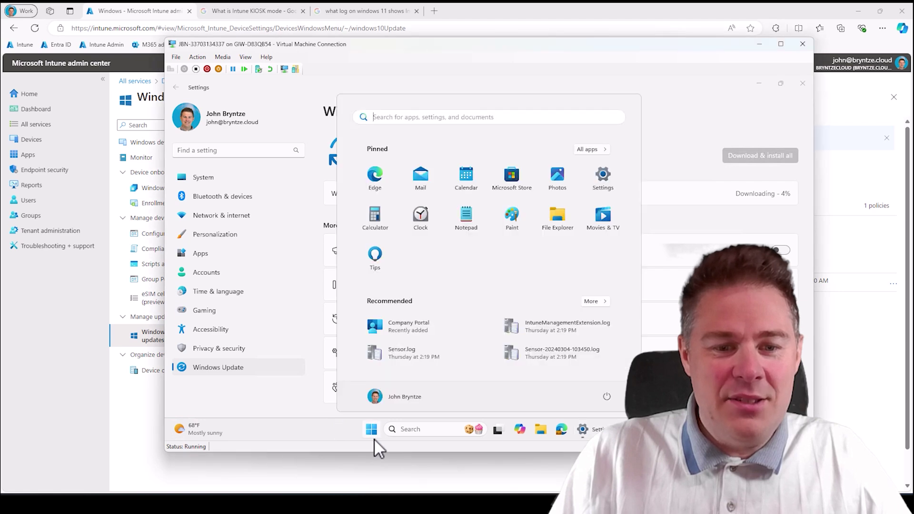
pyautogui.write('winver')
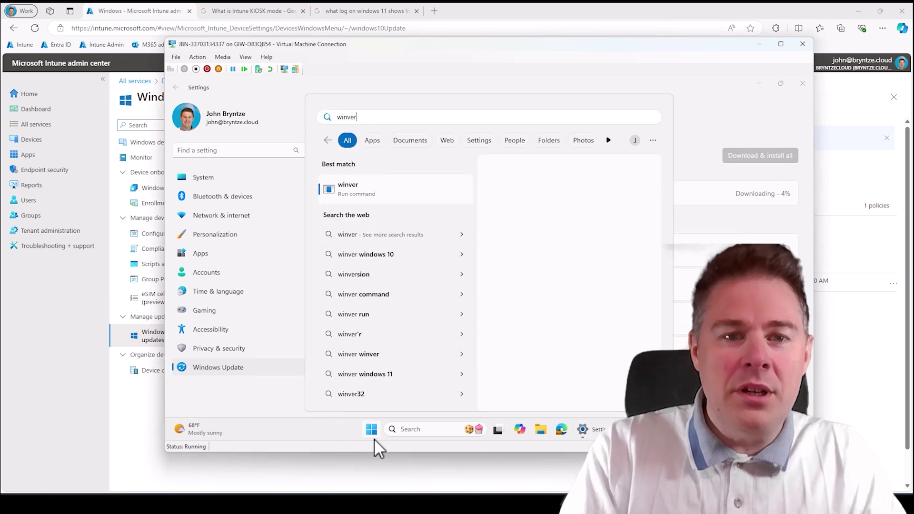
pyautogui.press('Return')
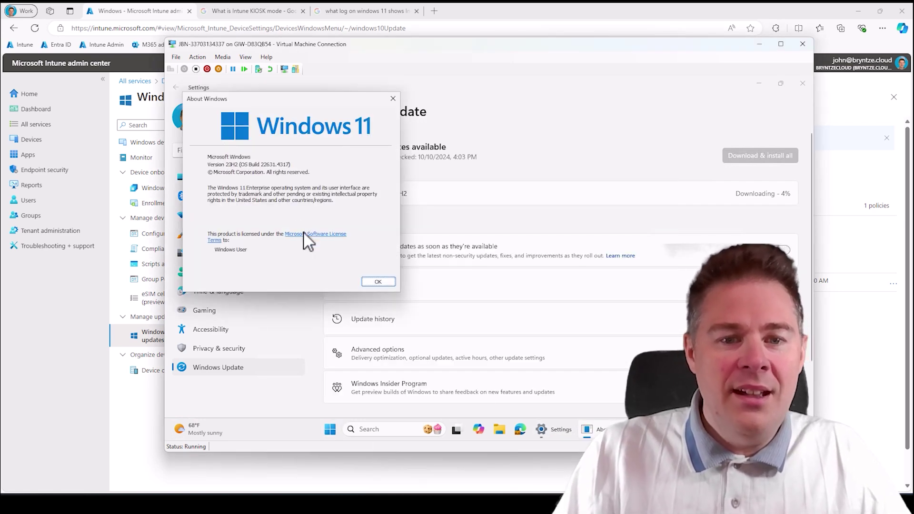
pyautogui.click(378, 282)
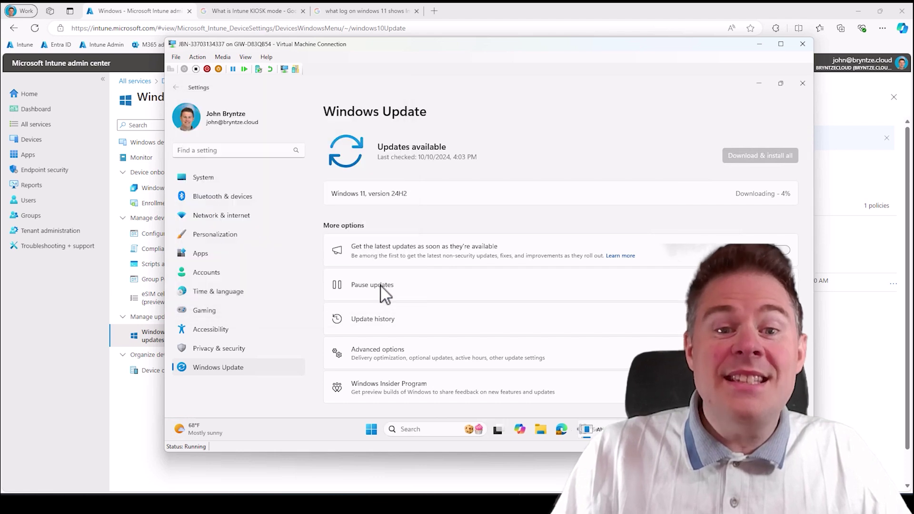
# - Launch WordPad from a 'word' search to confirm it opens, then close it
pyautogui.click(371, 431)
pyautogui.write('word')
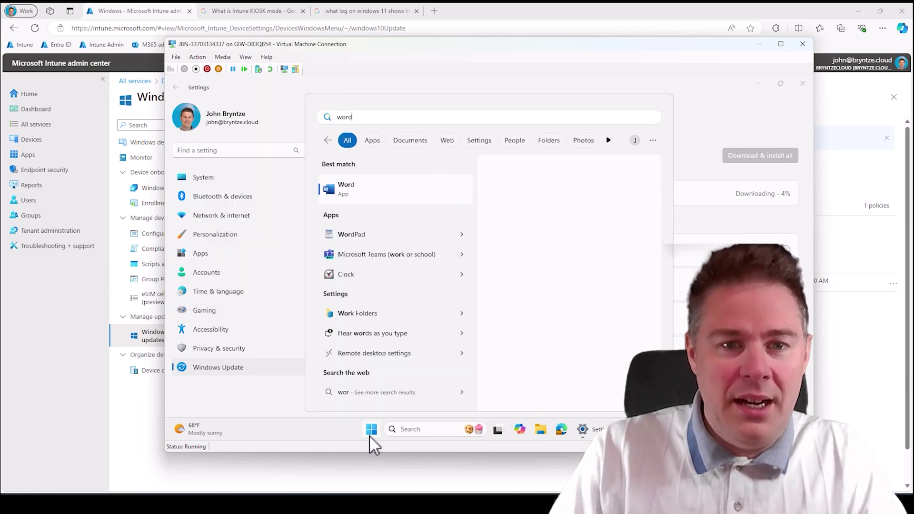
pyautogui.click(365, 235)
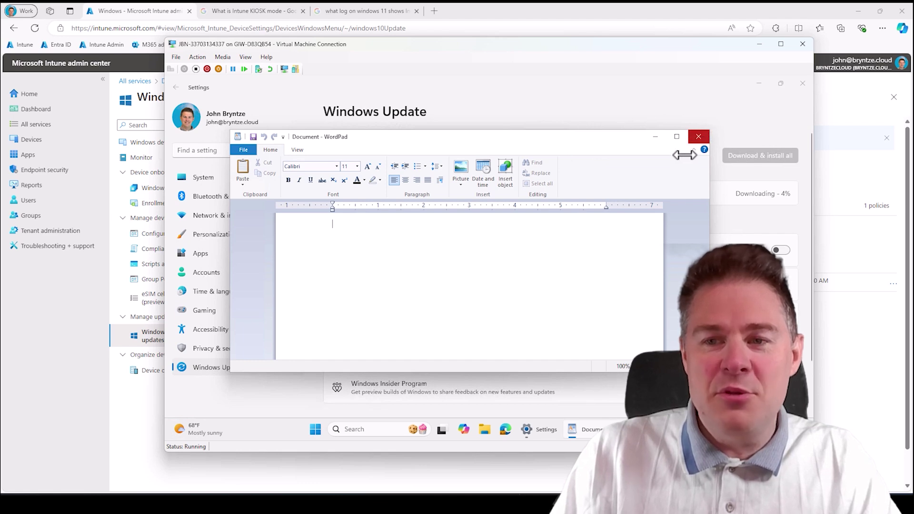
pyautogui.click(699, 138)
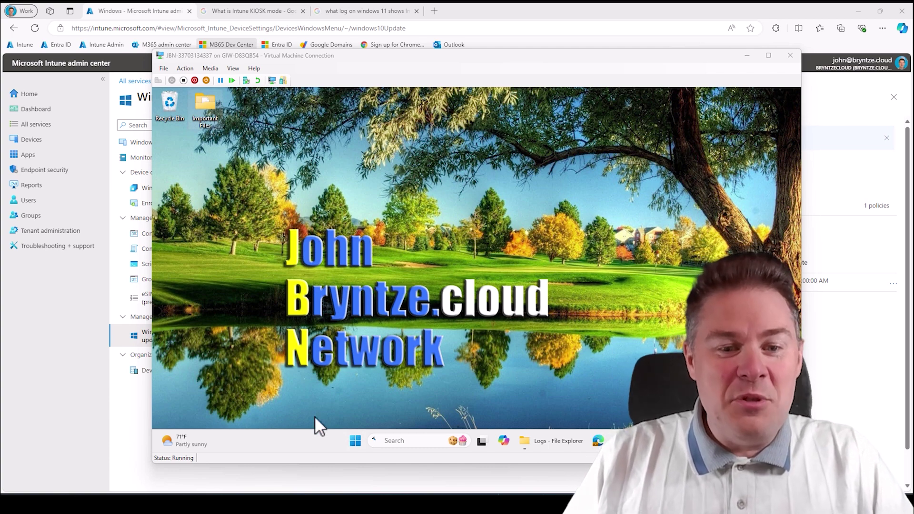
pyautogui.click(362, 437)
pyautogui.write('sensor')
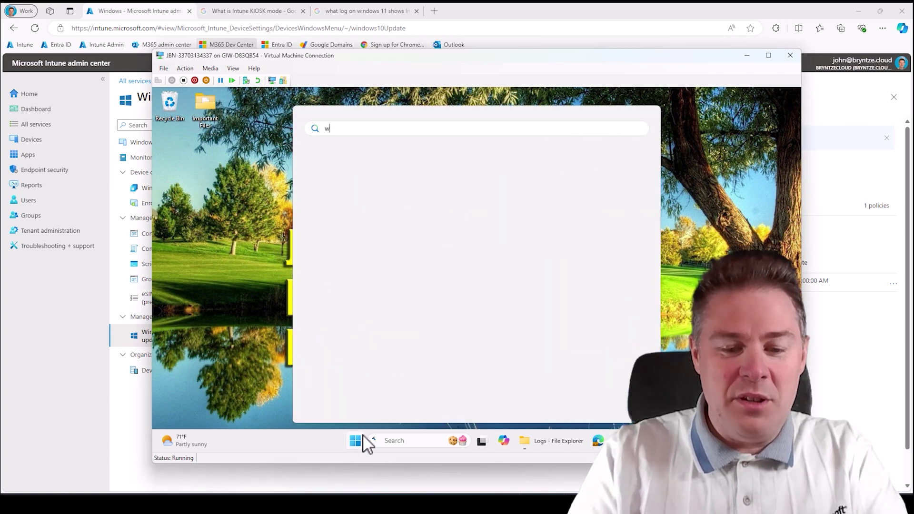
pyautogui.press('Escape')
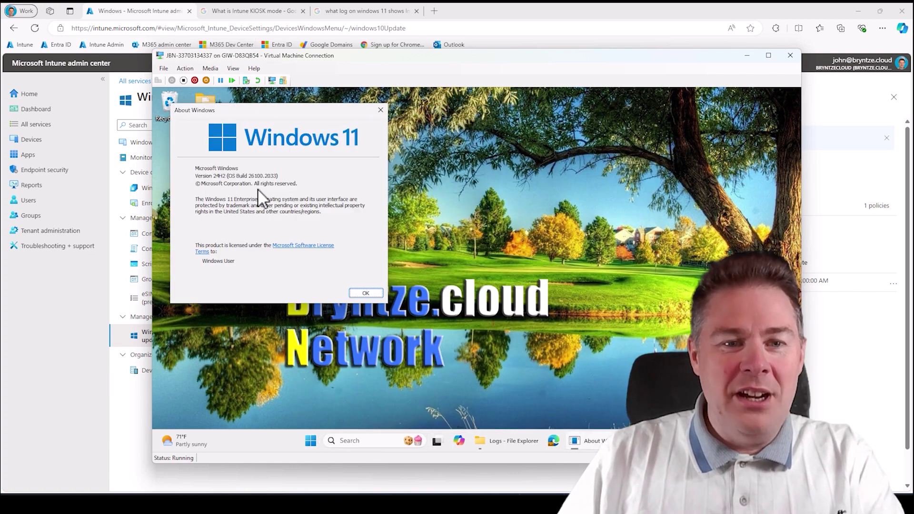
pyautogui.click(376, 294)
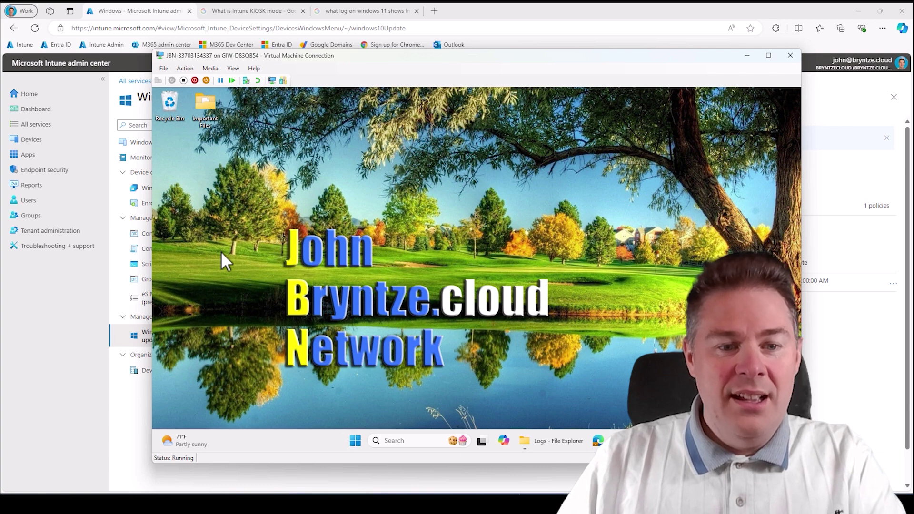
pyautogui.press('super')
pyautogui.write('w')
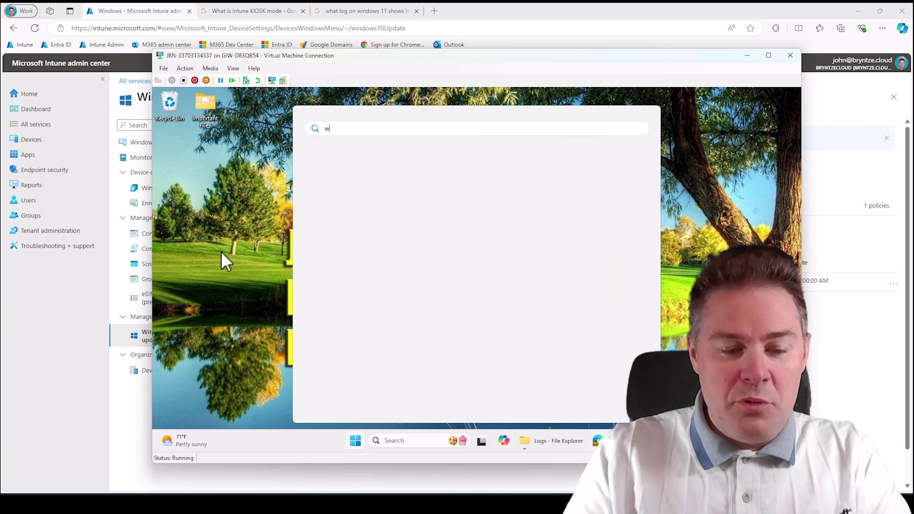
pyautogui.write('ordpad')
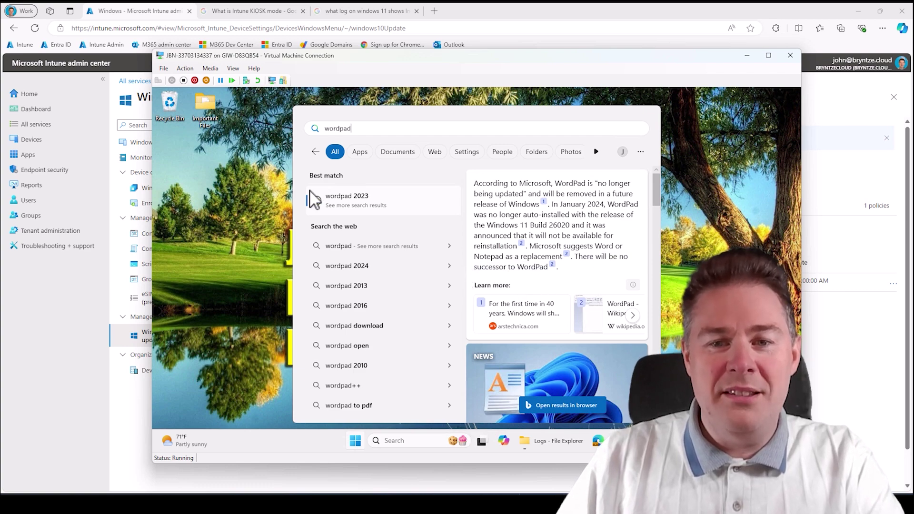
pyautogui.click(261, 173)
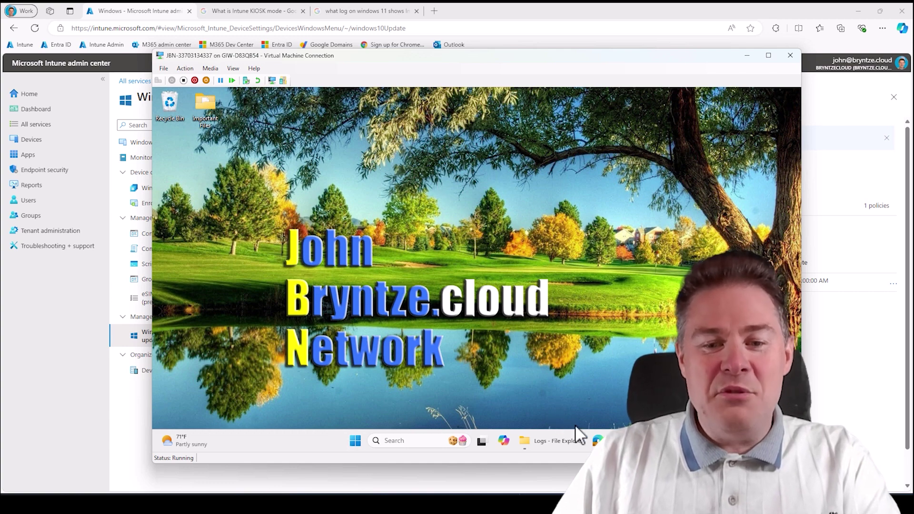
# - Maximize the Logs folder window and open it in a duplicate tab
pyautogui.click(527, 447)
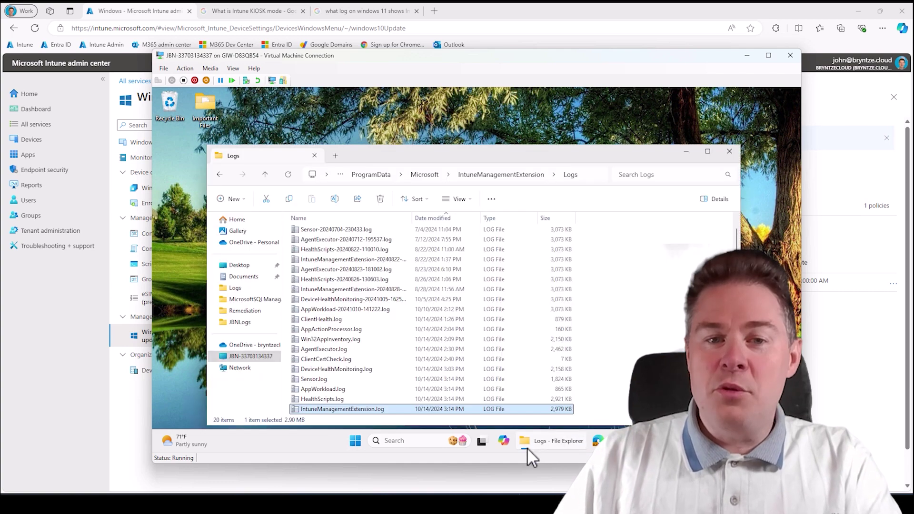
pyautogui.doubleClick(427, 152)
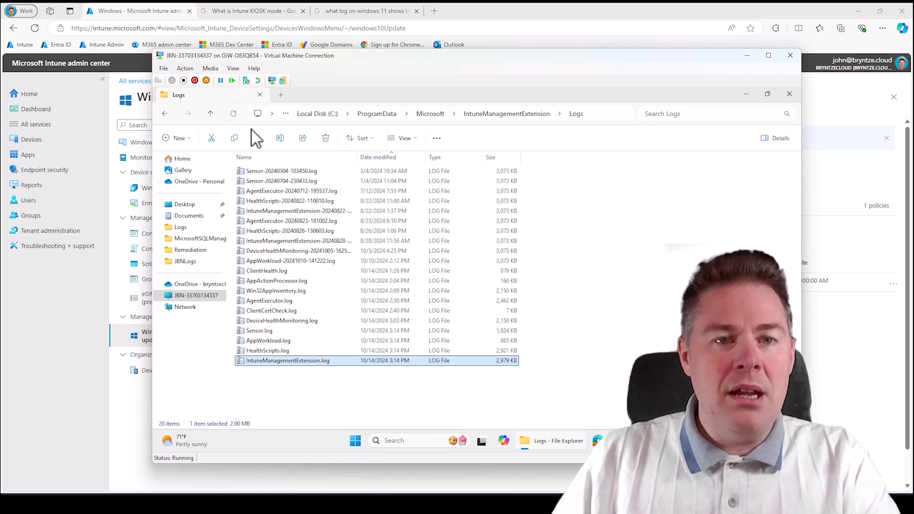
pyautogui.rightClick(237, 100)
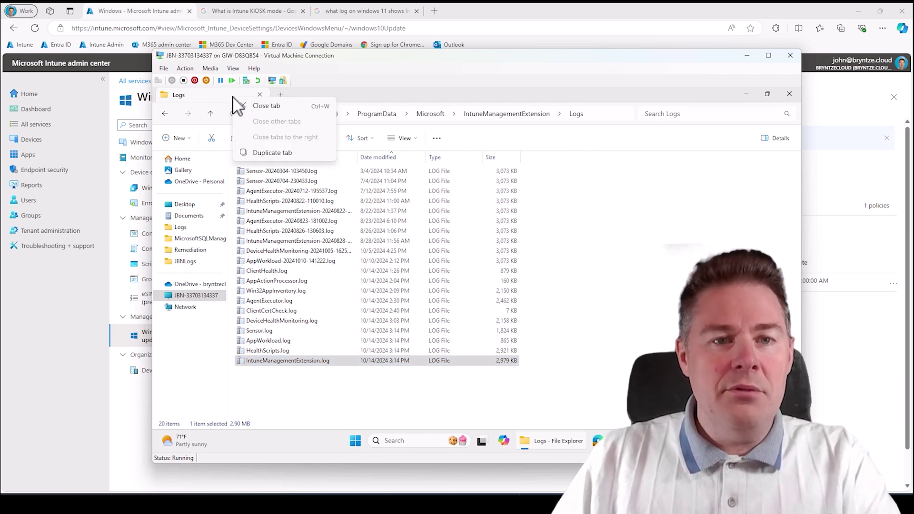
pyautogui.click(273, 153)
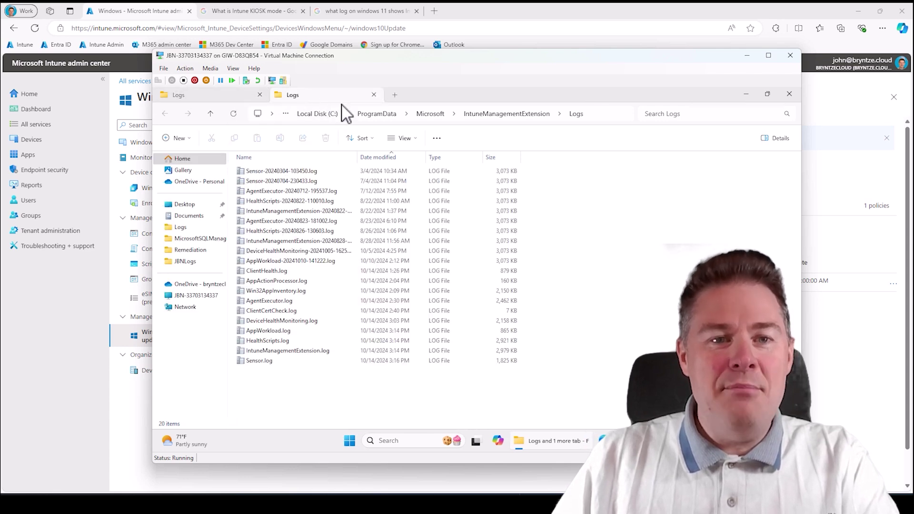
# - Select the top four log files, from Sensor-20240304-103450.log down, and open their context menu
pyautogui.click(427, 169)
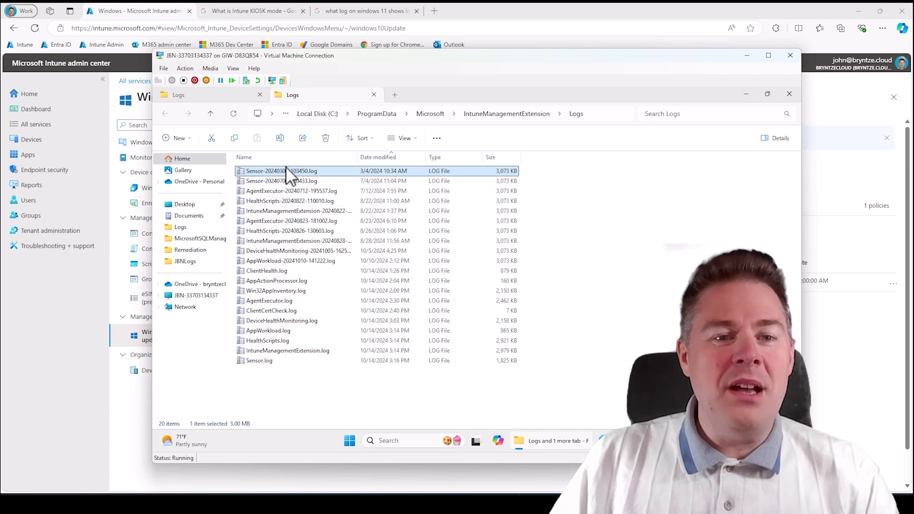
pyautogui.keyDown('shift'); pyautogui.click(280, 202); pyautogui.keyUp('shift')
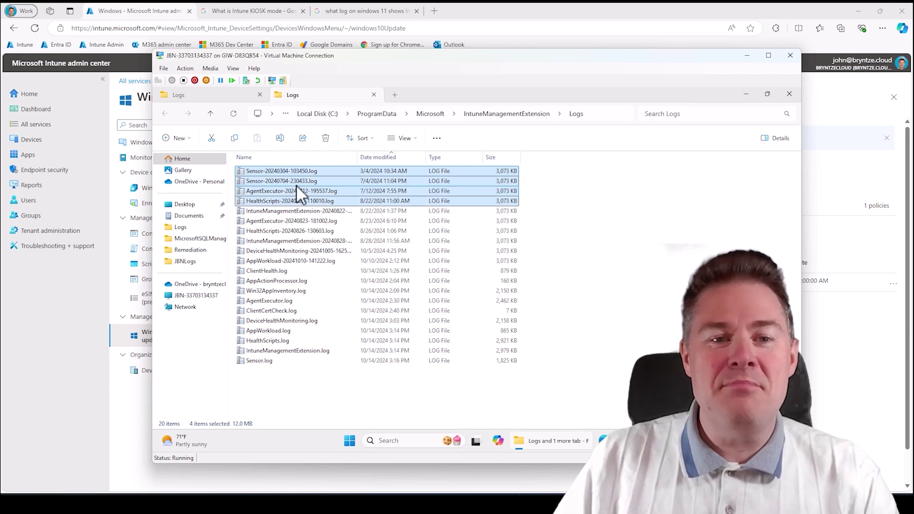
pyautogui.rightClick(299, 181)
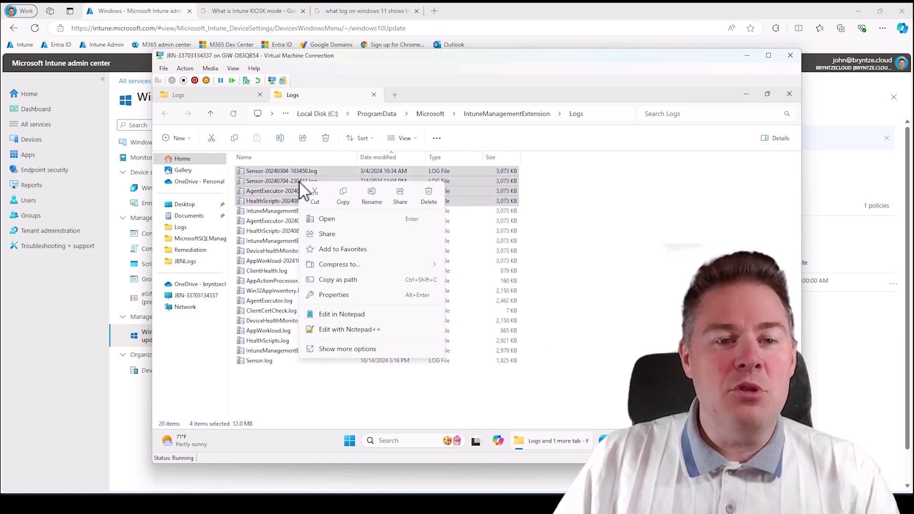
# - Preview tar (GNU) archive options for the four logs, cancel, then open the work OneDrive folder
pyautogui.moveTo(371, 265)
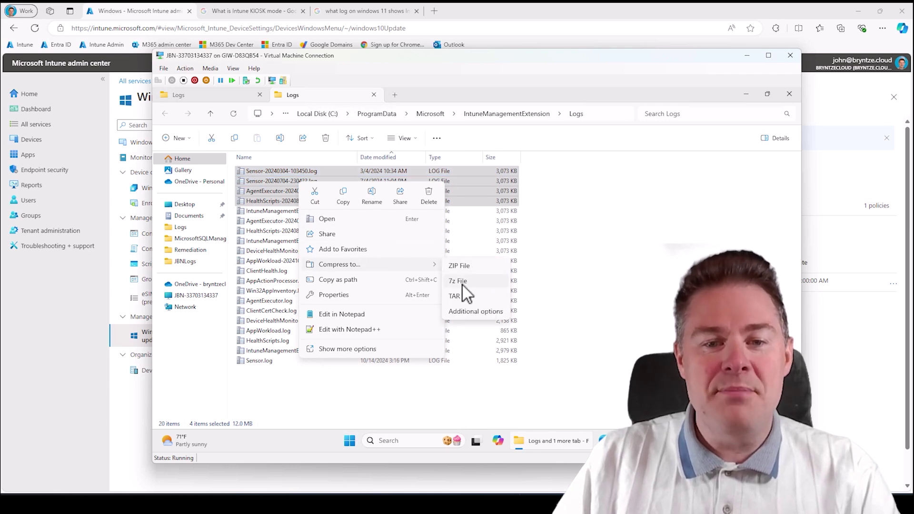
pyautogui.click(474, 316)
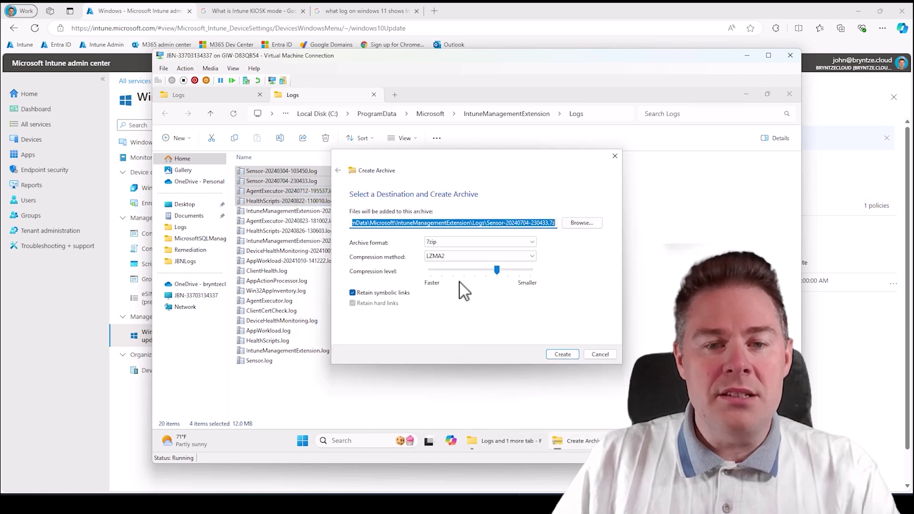
pyautogui.click(447, 243)
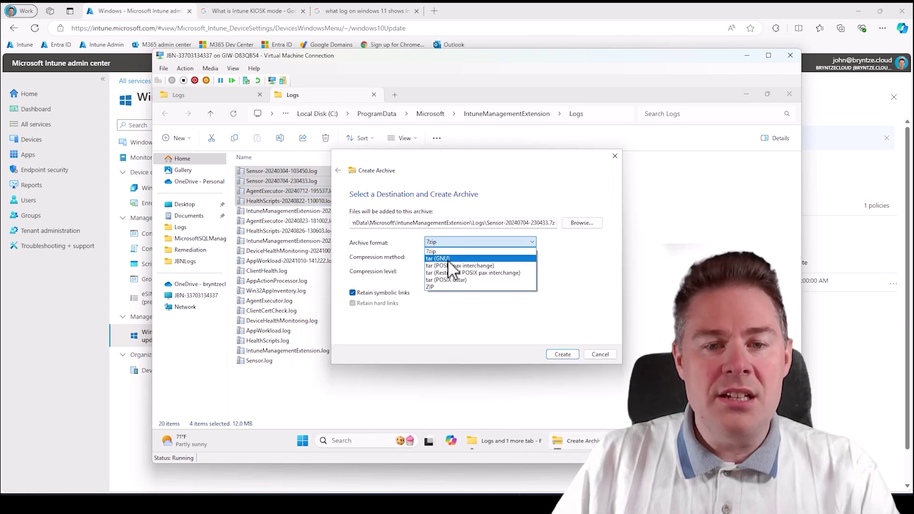
pyautogui.click(447, 259)
pyautogui.click(447, 240)
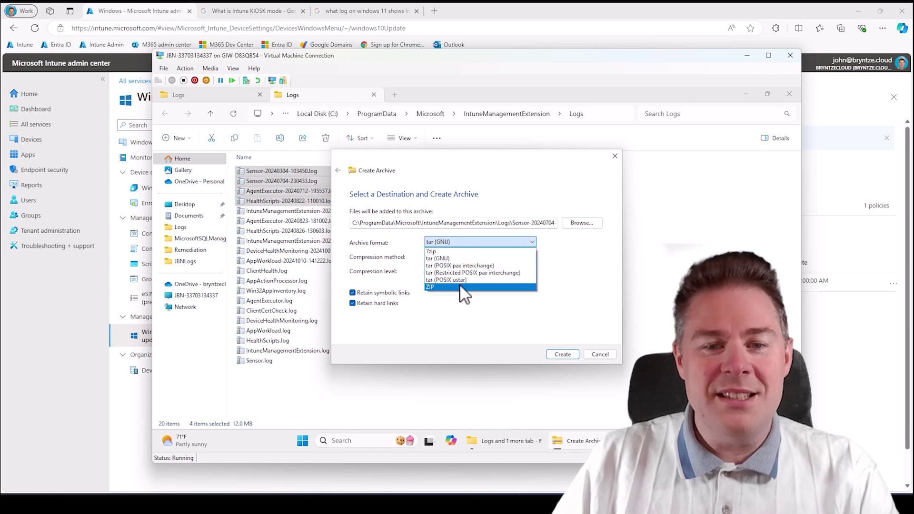
pyautogui.click(552, 236)
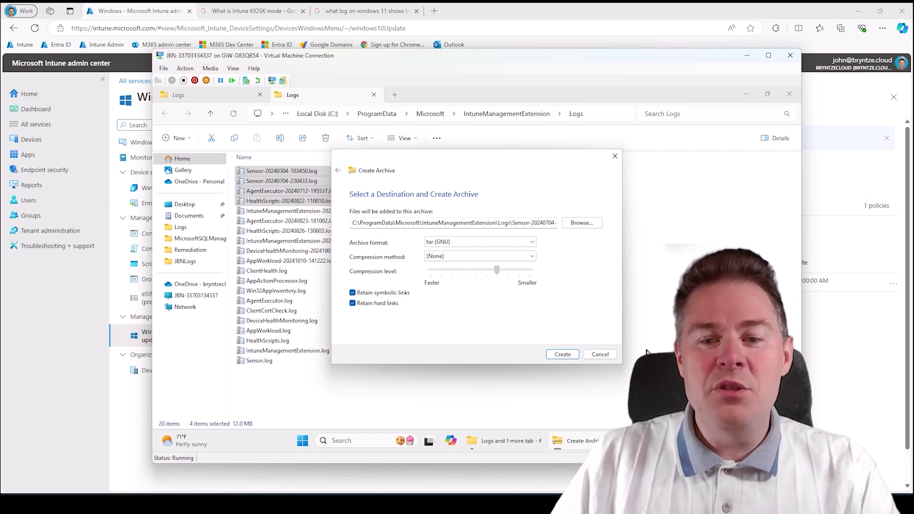
pyautogui.click(598, 356)
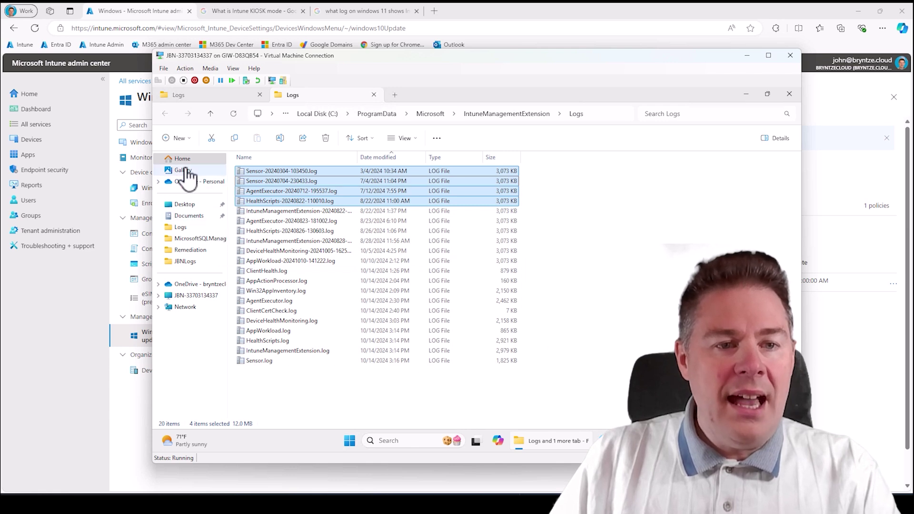
pyautogui.click(203, 286)
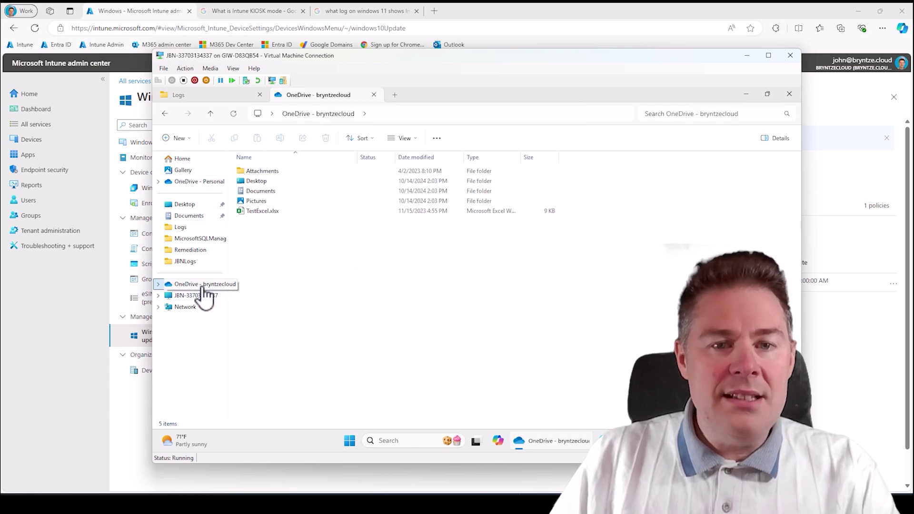
# - Open Pictures and show the Details properties of JBN1920x1080.png
pyautogui.doubleClick(259, 201)
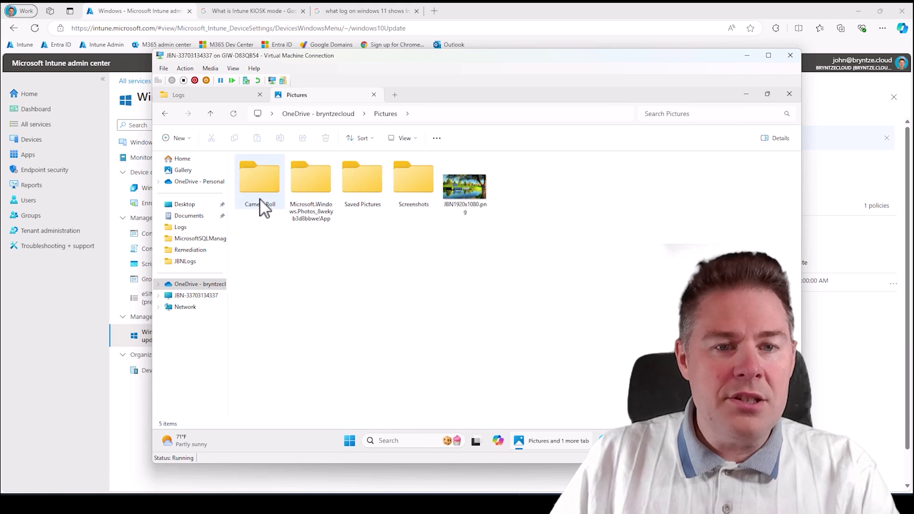
pyautogui.click(467, 194)
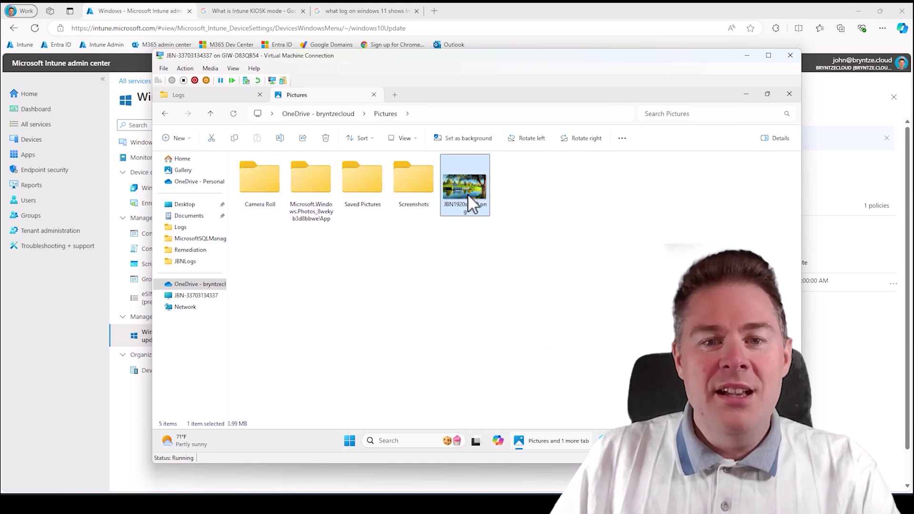
pyautogui.rightClick(468, 194)
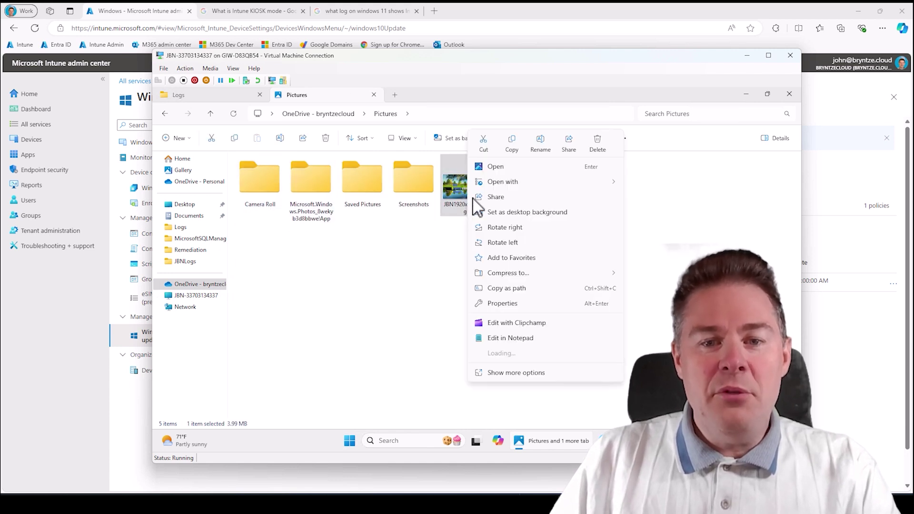
pyautogui.click(513, 307)
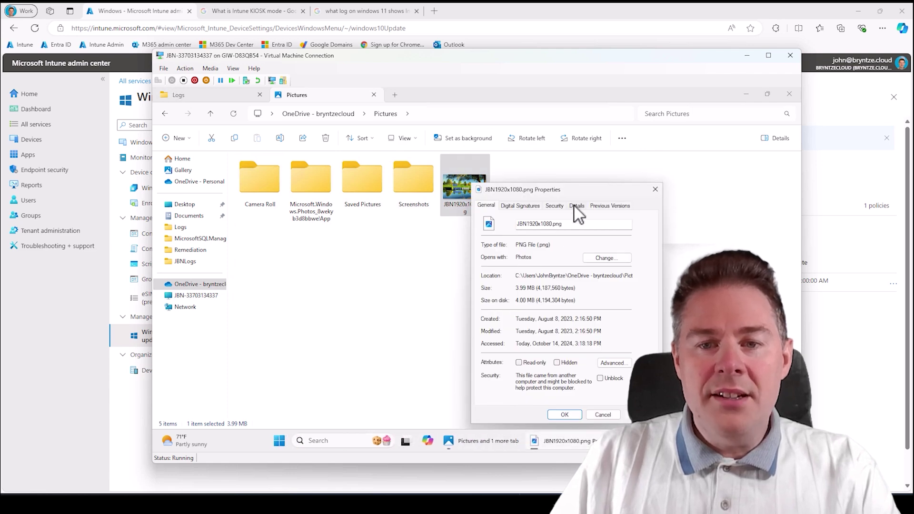
pyautogui.click(577, 205)
pyautogui.moveTo(582, 190); pyautogui.dragTo(510, 160)
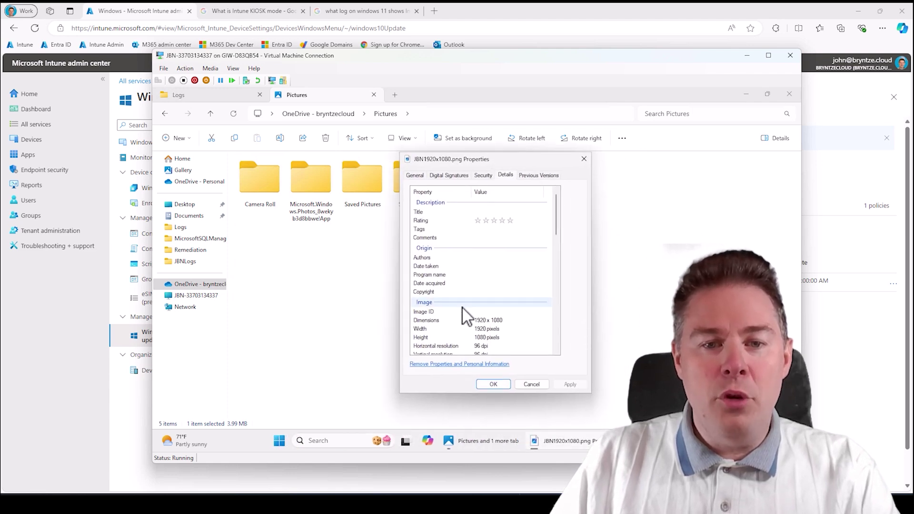
# - Enter an author name in the image's Authors field
pyautogui.click(476, 259)
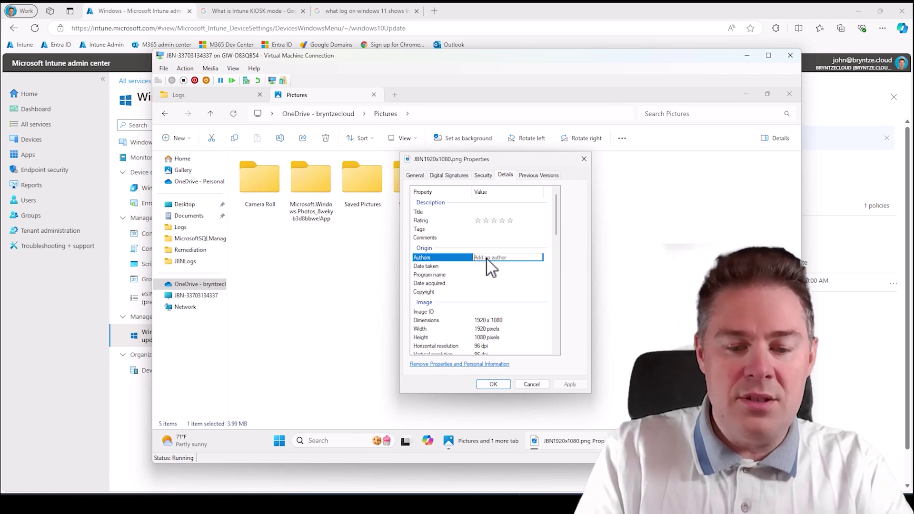
pyautogui.write('John Bryn')
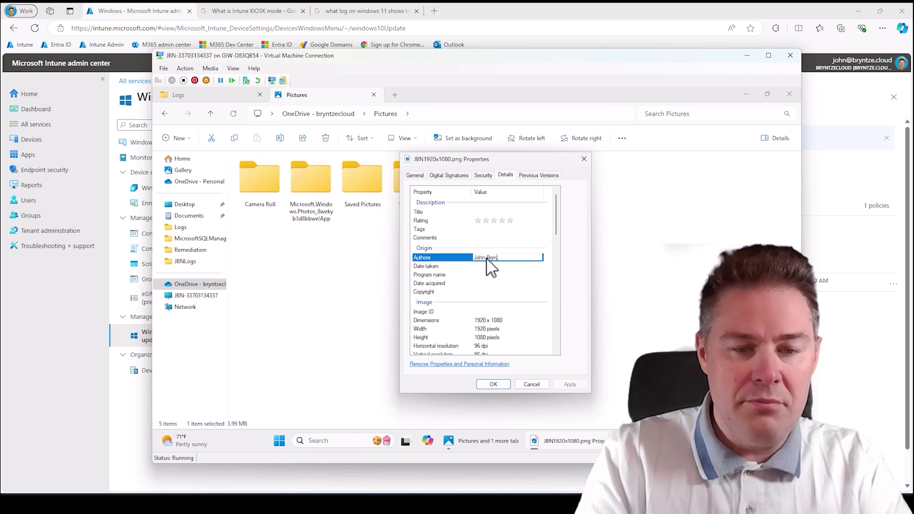
pyautogui.write('tze')
pyautogui.press('Return')
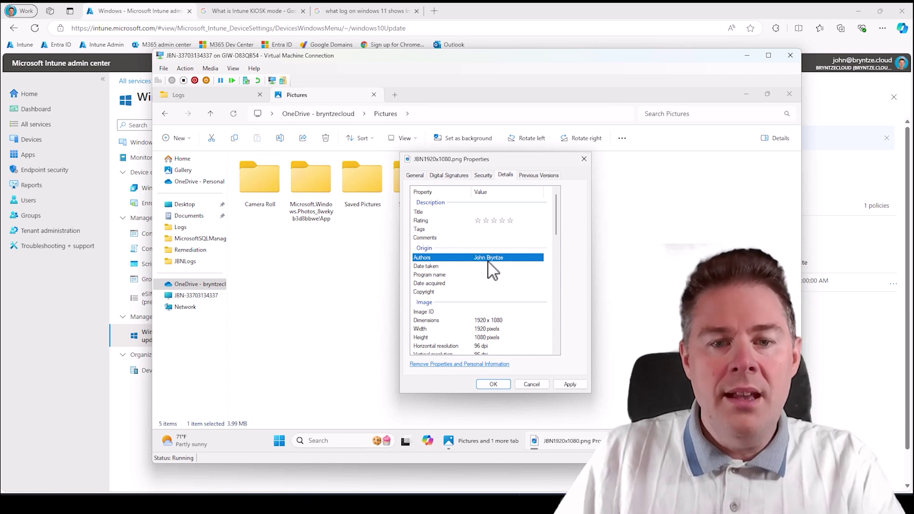
# - Review the image details such as Width and Saturation, check Digital Signatures, then close Properties
pyautogui.scroll(-1, 488, 305)
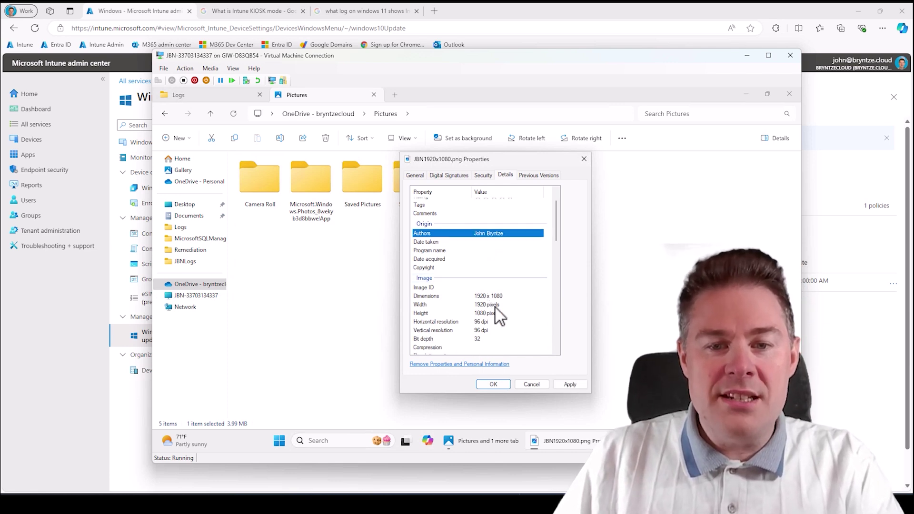
pyautogui.click(495, 305)
pyautogui.scroll(-10, 484, 314)
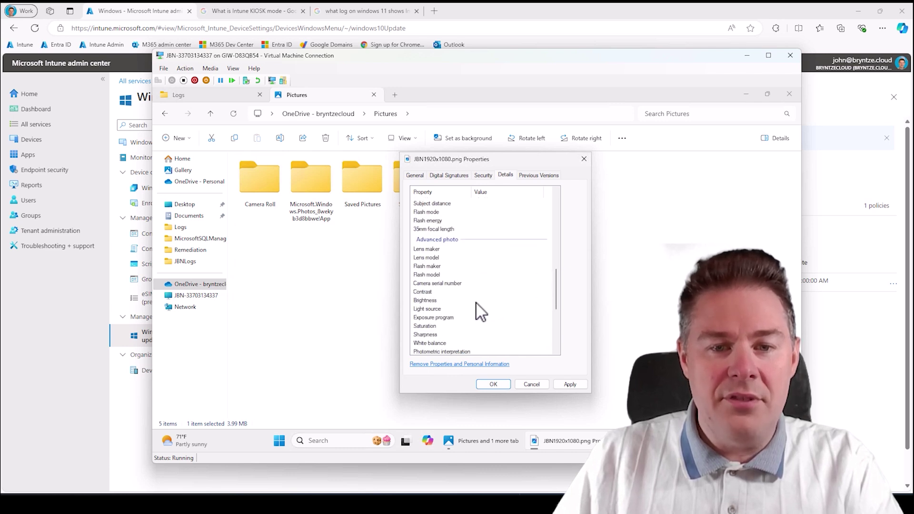
pyautogui.click(498, 326)
pyautogui.scroll(-1, 504, 311)
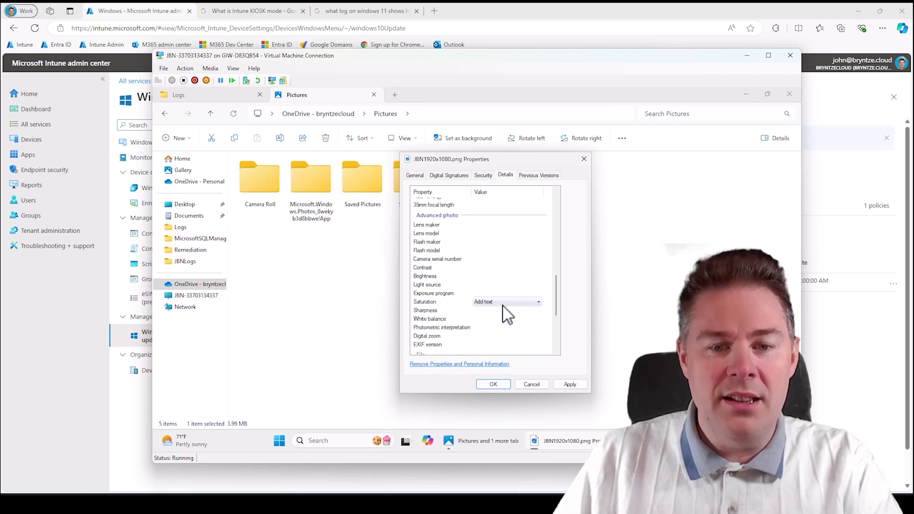
pyautogui.scroll(-3, 504, 307)
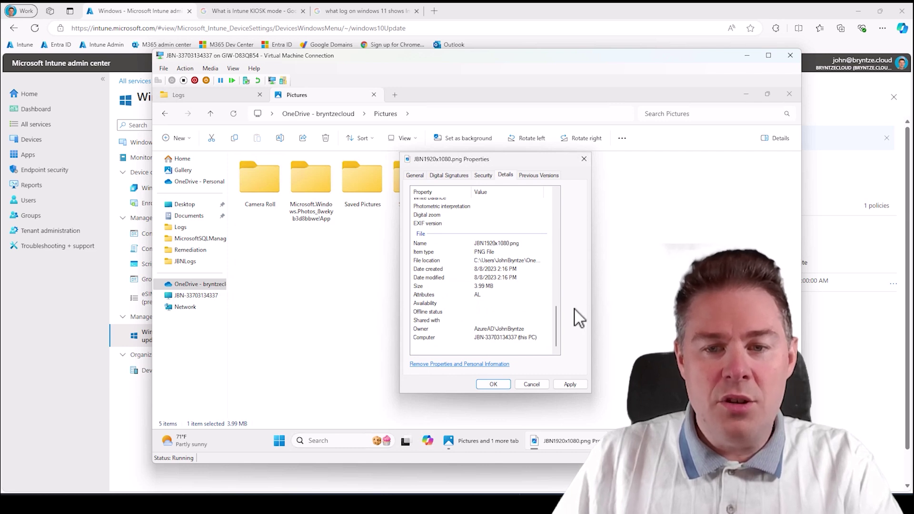
pyautogui.scroll(12, 485, 286)
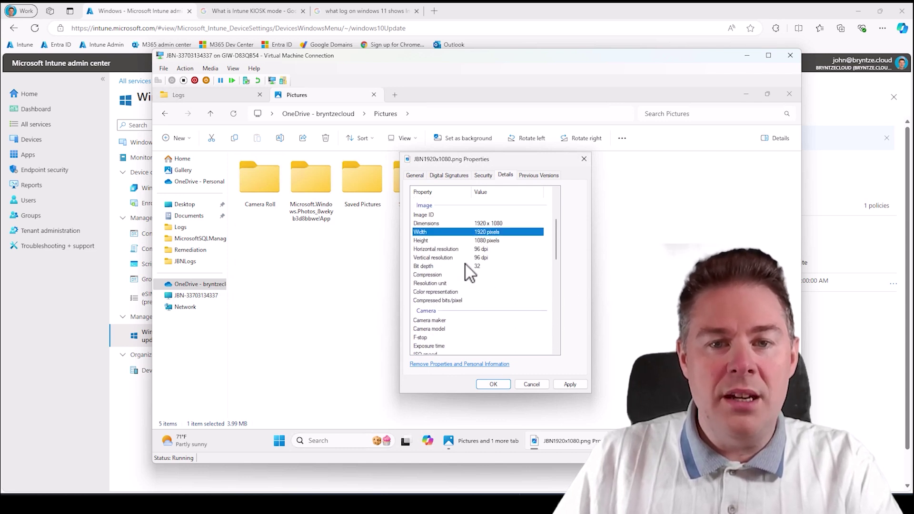
pyautogui.click(450, 176)
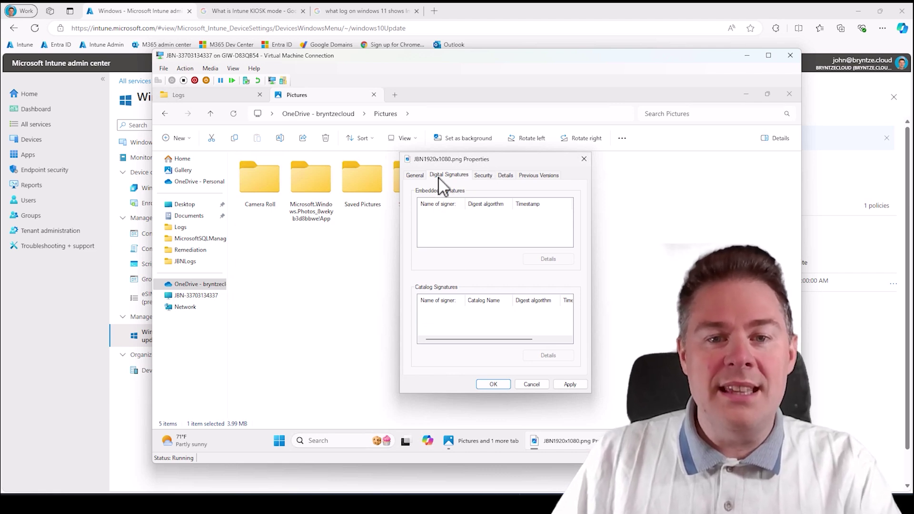
pyautogui.click(585, 159)
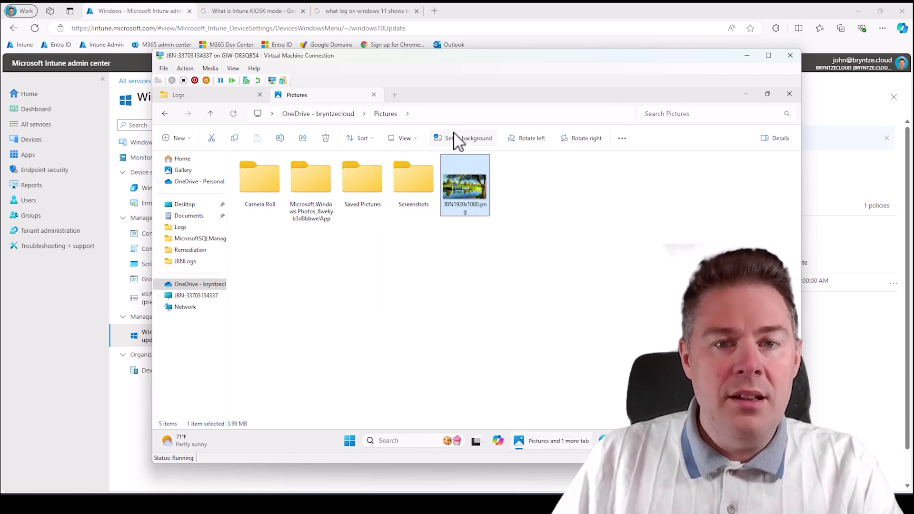
# - Go to the C:\Windows folder via the address bar
pyautogui.hotkey('alt', 'd')
pyautogui.write('c')
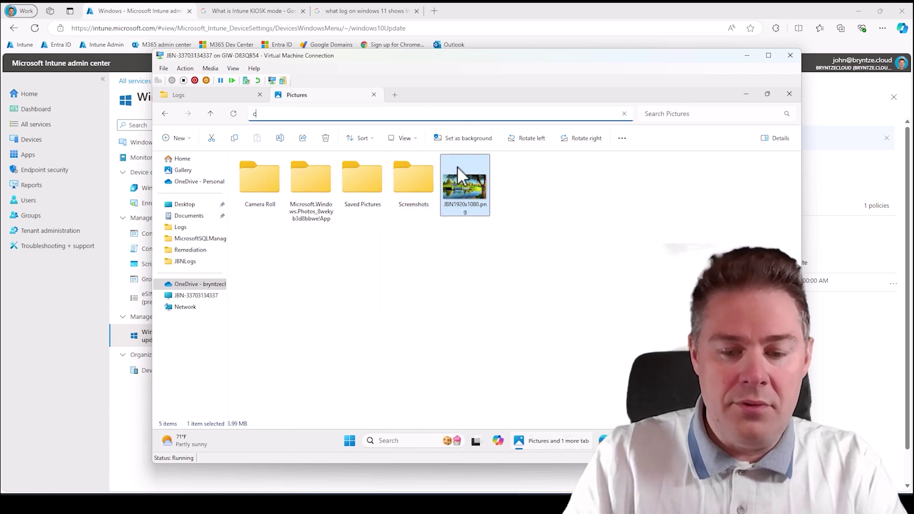
pyautogui.write(':\\wind')
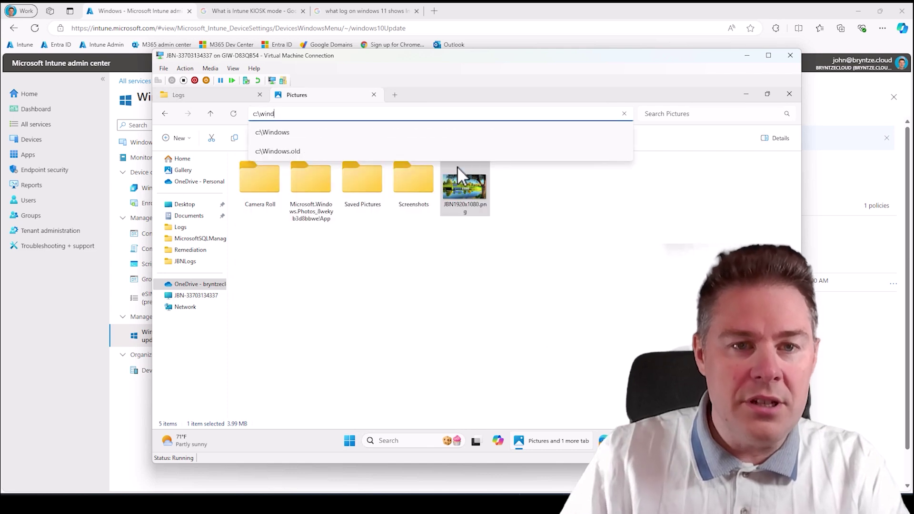
pyautogui.write('ows')
pyautogui.press('Return')
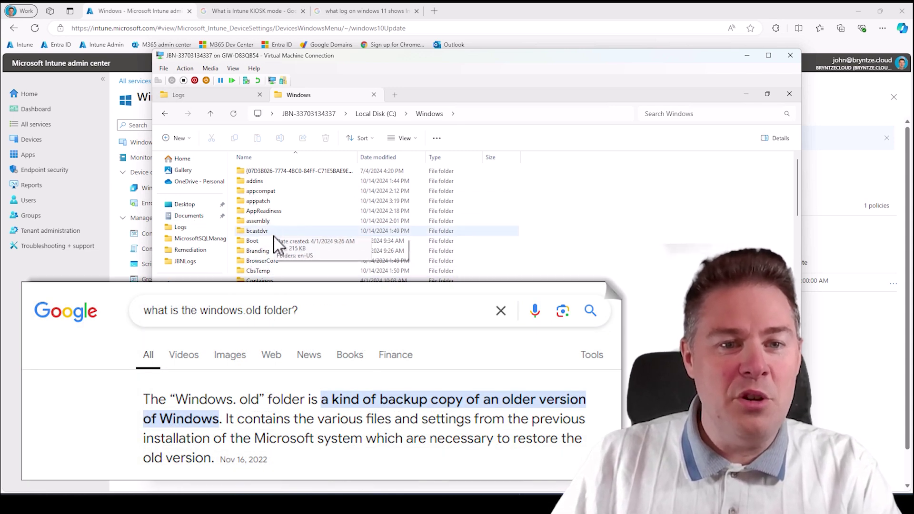
# - Confirm explorer.exe carries a valid Microsoft Windows digital signature, then close its dialogs
pyautogui.scroll(-20, 287, 330)
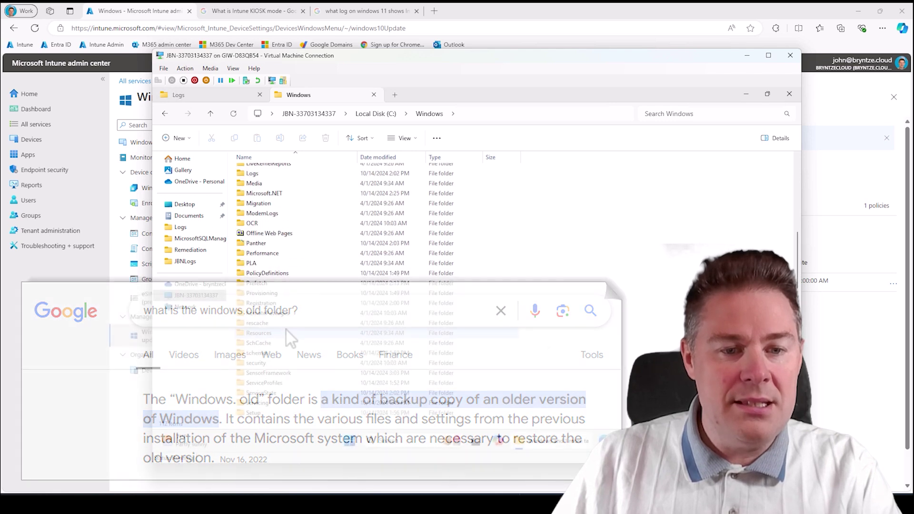
pyautogui.scroll(-6, 288, 336)
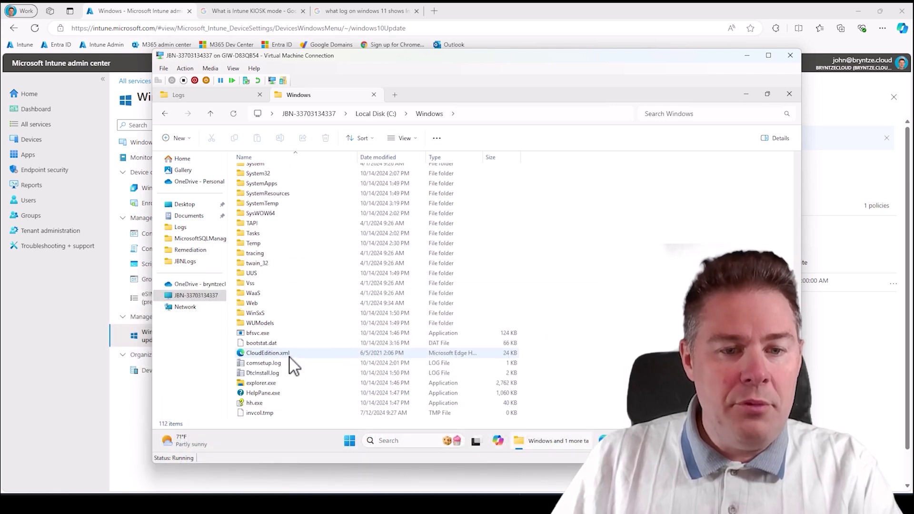
pyautogui.scroll(-1, 292, 362)
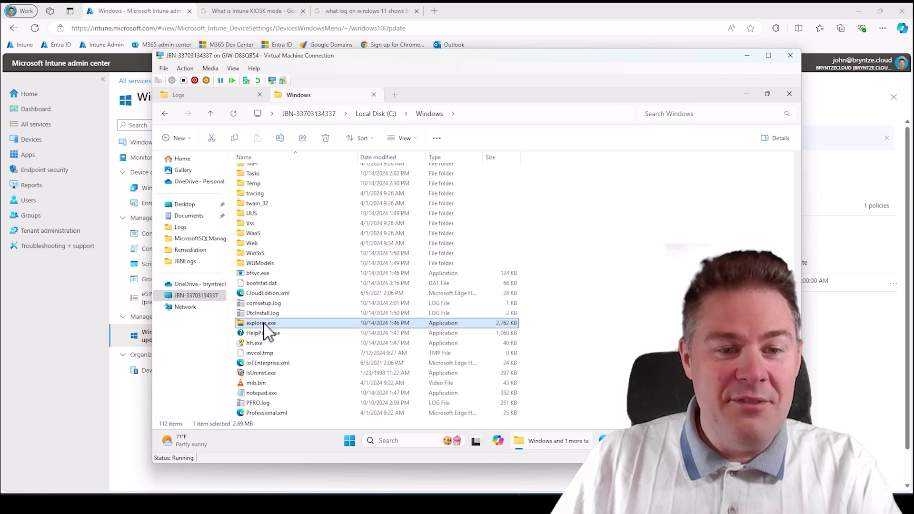
pyautogui.rightClick(263, 323)
pyautogui.click(304, 258)
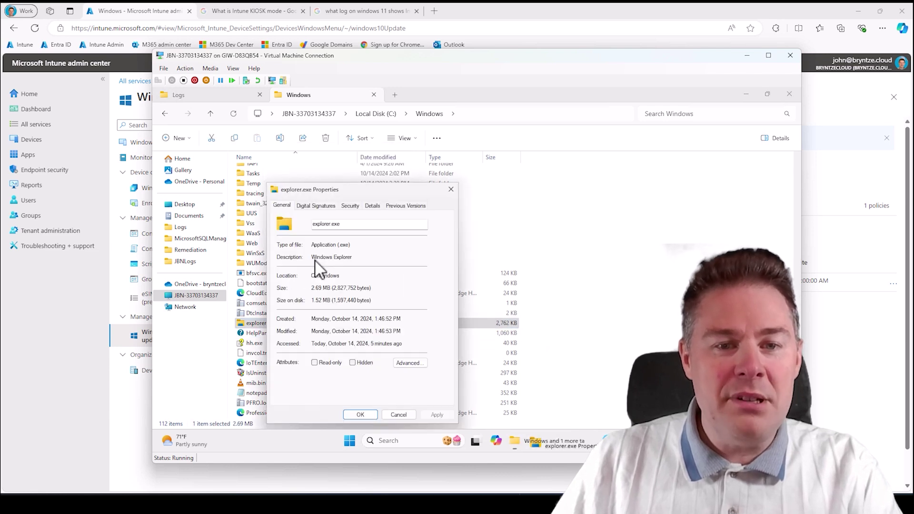
pyautogui.click(315, 205)
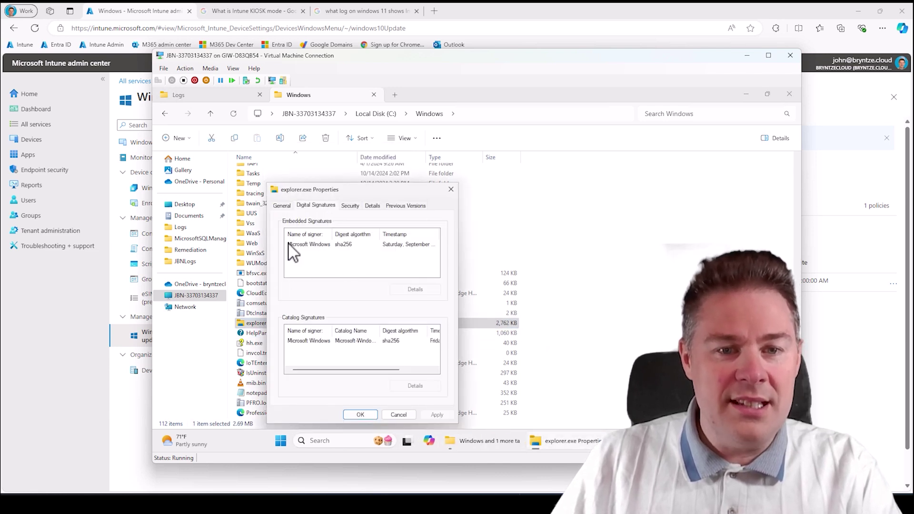
pyautogui.click(308, 245)
pyautogui.click(426, 290)
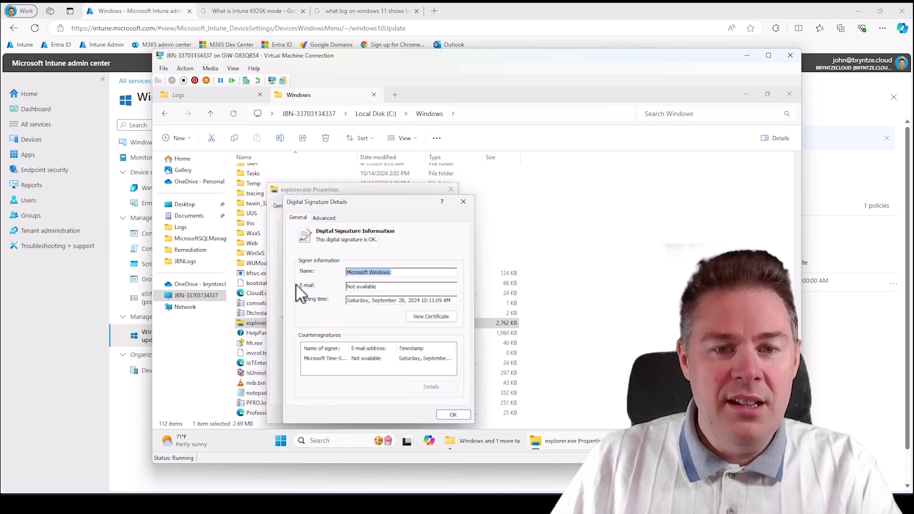
pyautogui.click(463, 202)
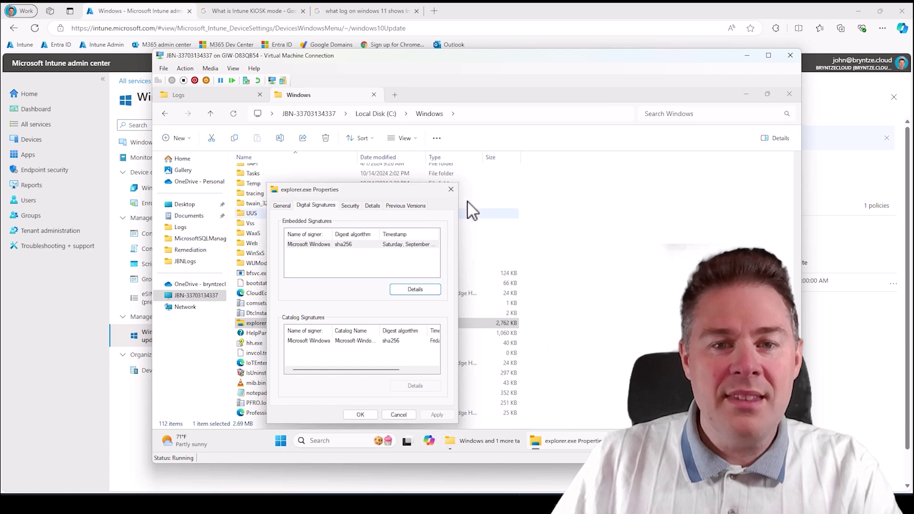
pyautogui.click(451, 189)
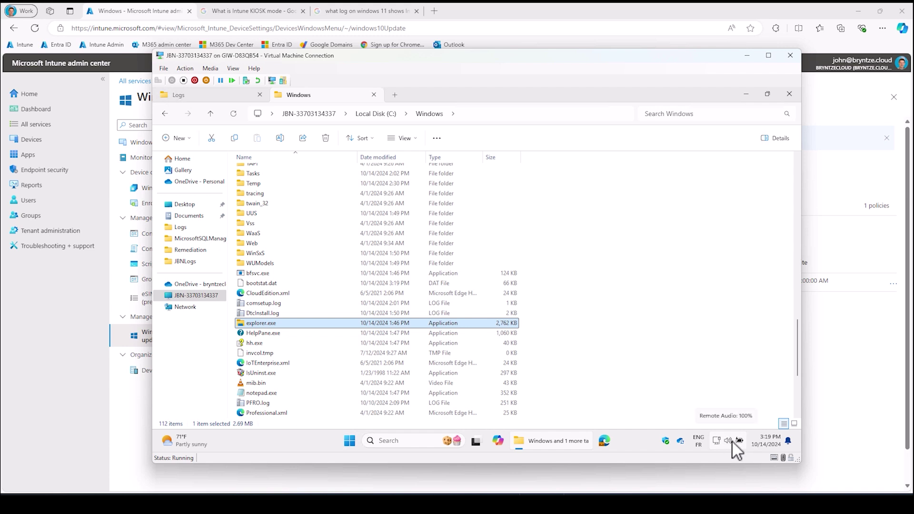
# - Page through Quick Settings to Live captions and Wired display, then dismiss the panel
pyautogui.click(732, 440)
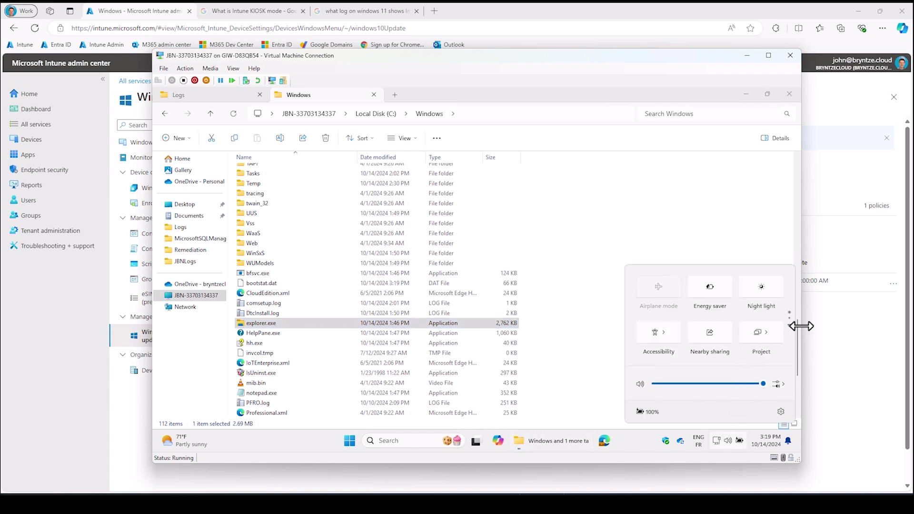
pyautogui.click(790, 326)
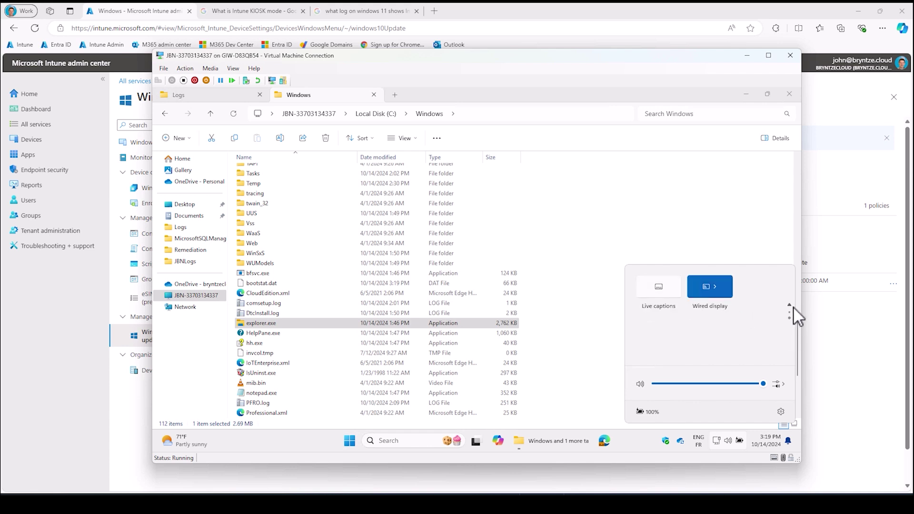
pyautogui.click(790, 305)
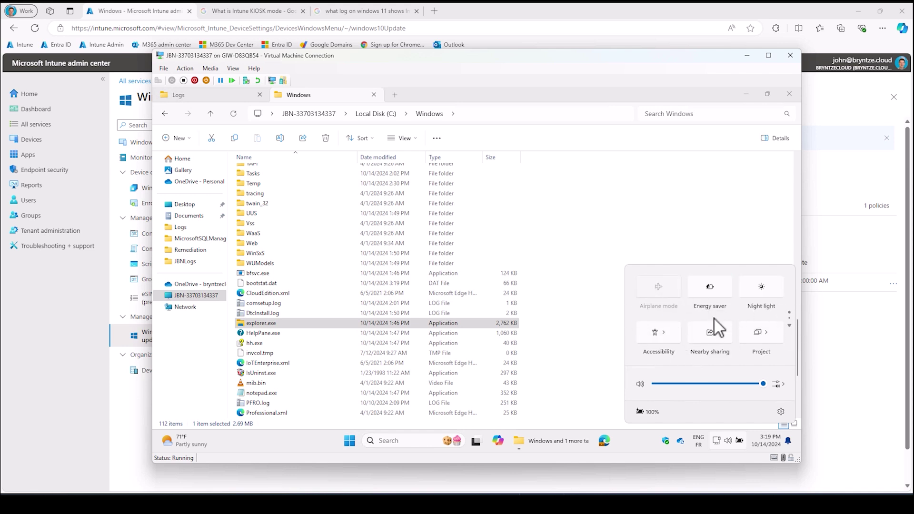
pyautogui.click(789, 326)
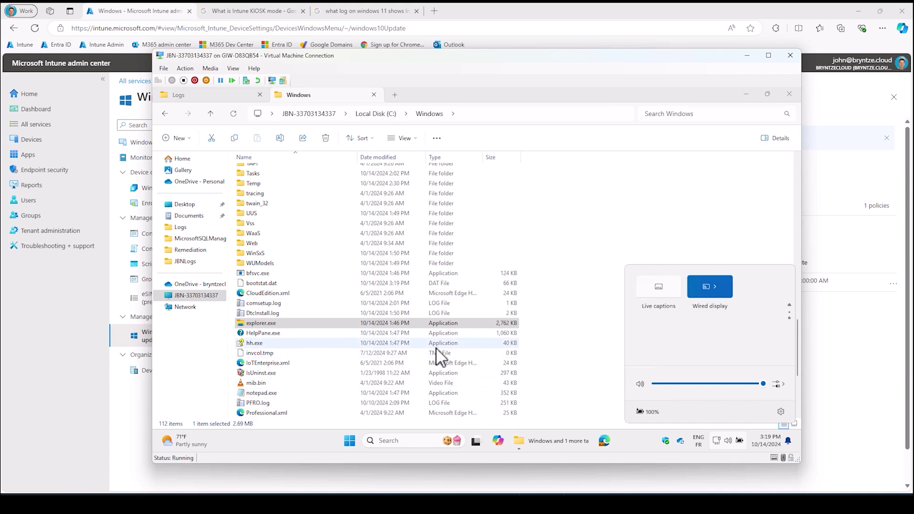
pyautogui.click(298, 445)
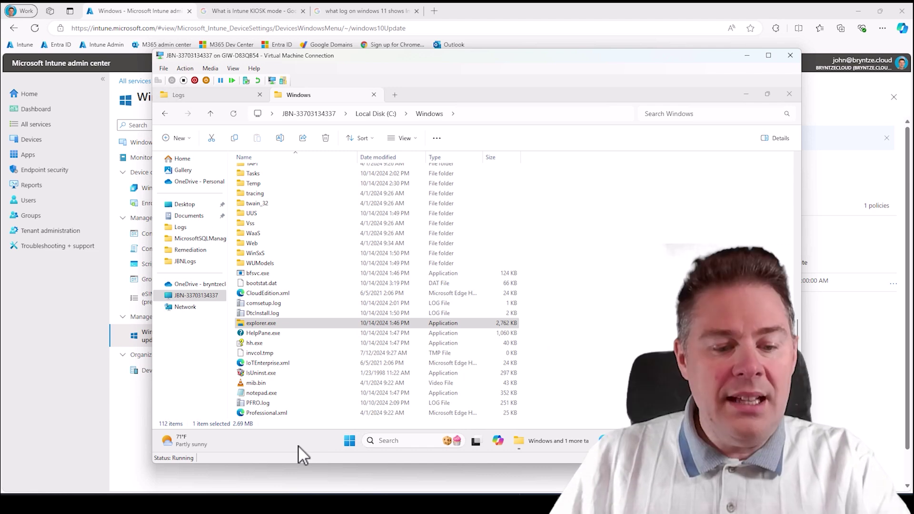
# - Launch Registry Editor from Start search with admin rights
pyautogui.press('super')
pyautogui.write('reg')
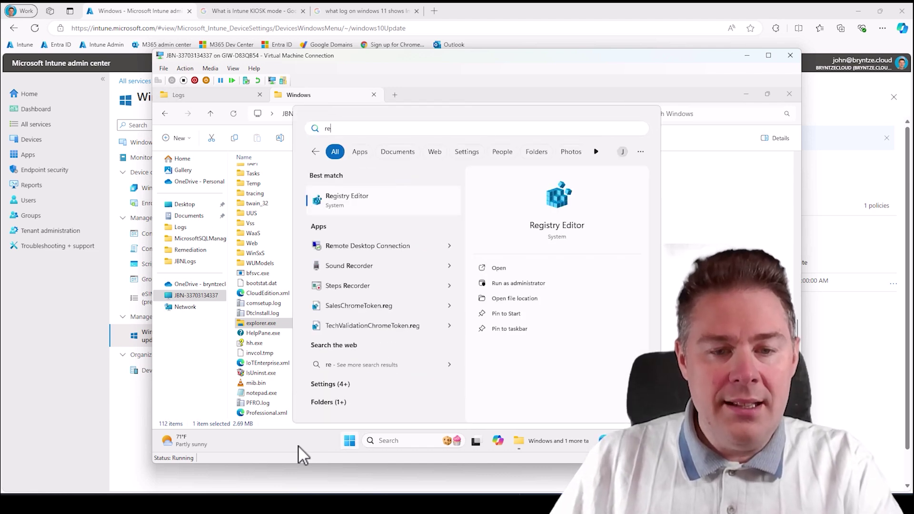
pyautogui.click(382, 208)
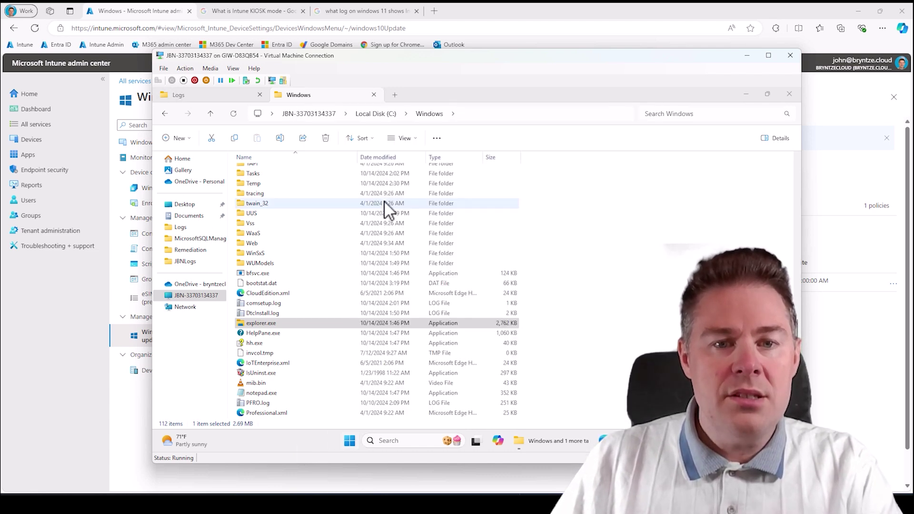
pyautogui.click(428, 339)
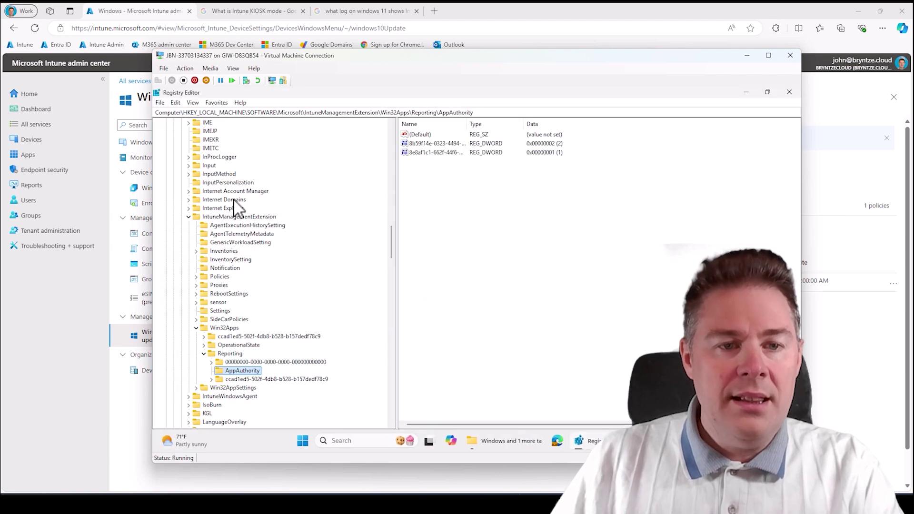
# - Select the IntuneManagementExtension Win32Apps key and open, then cancel, the Find dialog
pyautogui.click(233, 331)
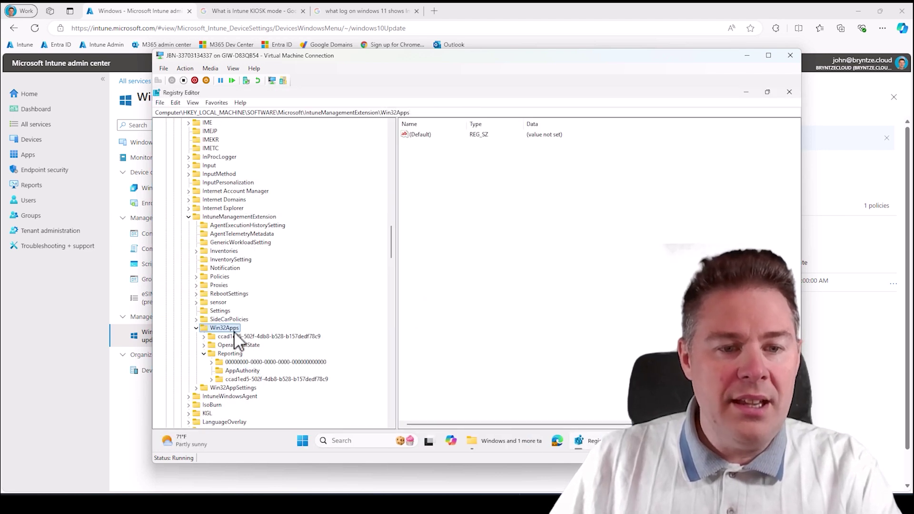
pyautogui.rightClick(234, 330)
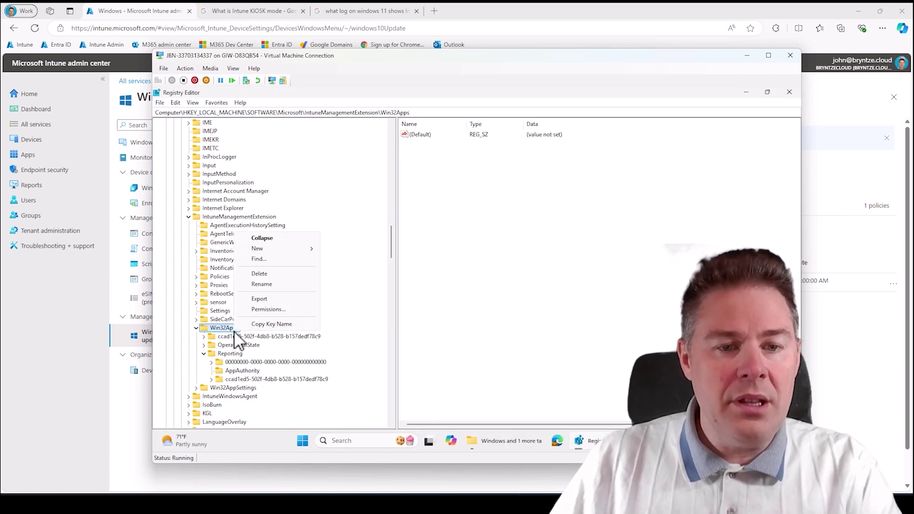
pyautogui.click(260, 260)
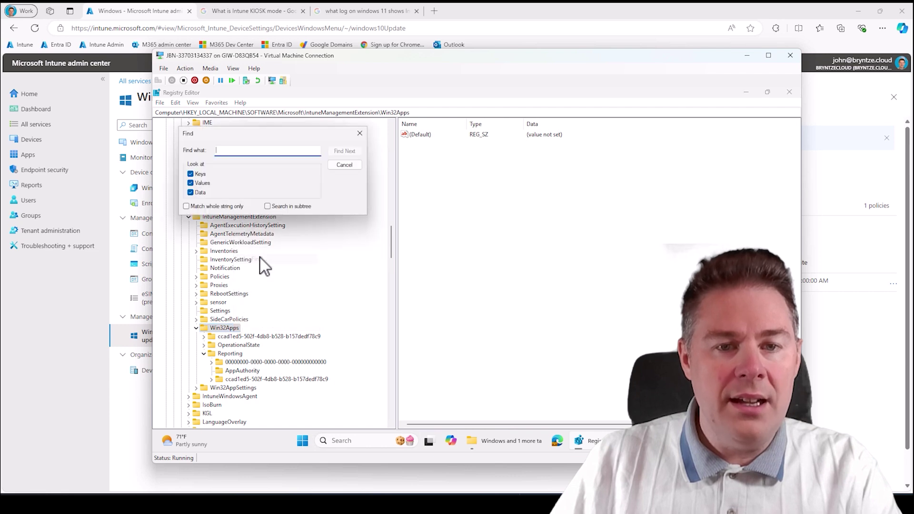
pyautogui.click(268, 206)
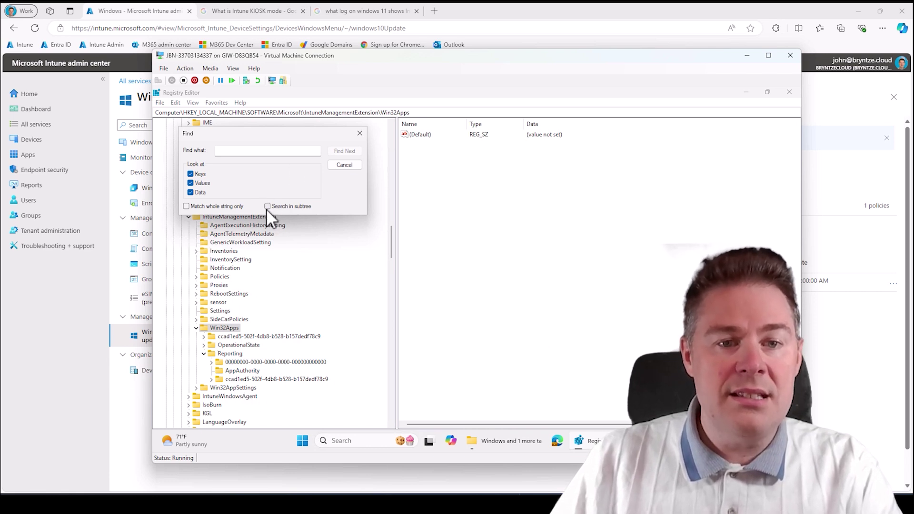
pyautogui.click(347, 166)
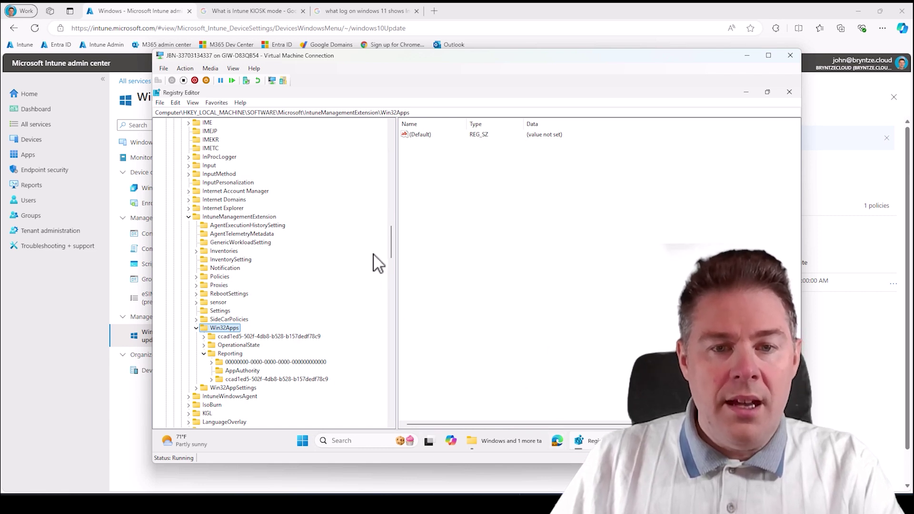
pyautogui.click(301, 442)
# - Open Command Prompt and run sudo /? to read the sudo help
pyautogui.write('cmd.exe')
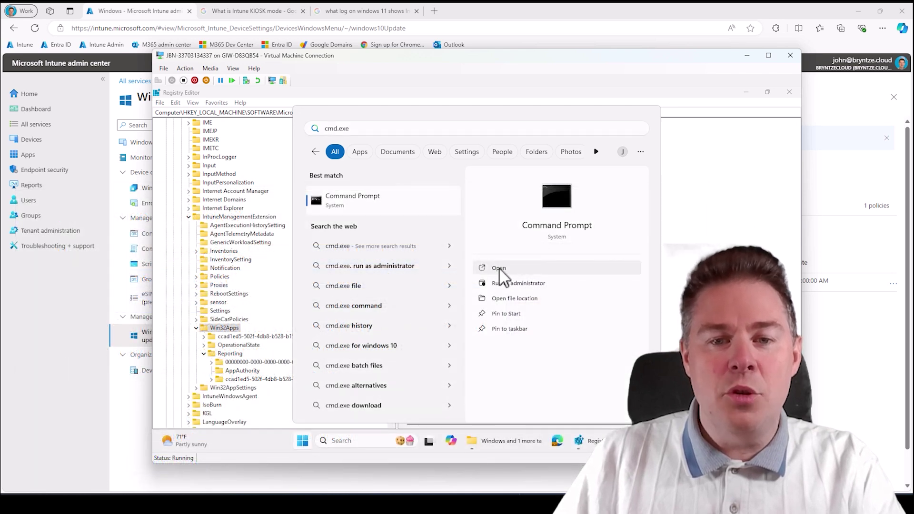
pyautogui.click(498, 269)
pyautogui.moveTo(421, 178); pyautogui.dragTo(421, 148)
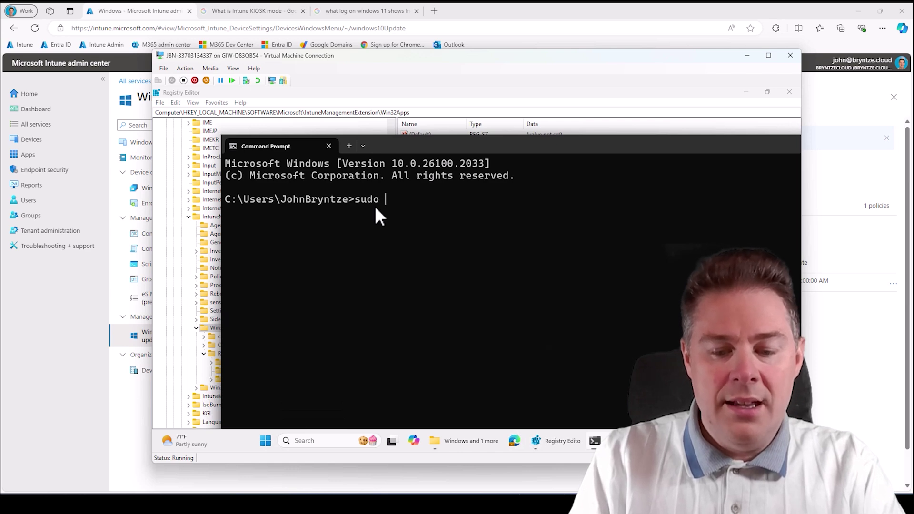
pyautogui.press('Return')
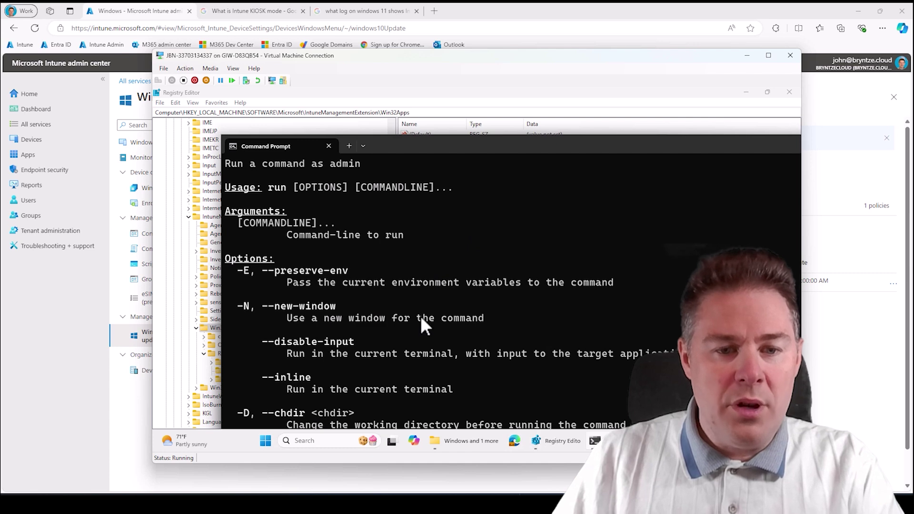
pyautogui.scroll(1, 343, 327)
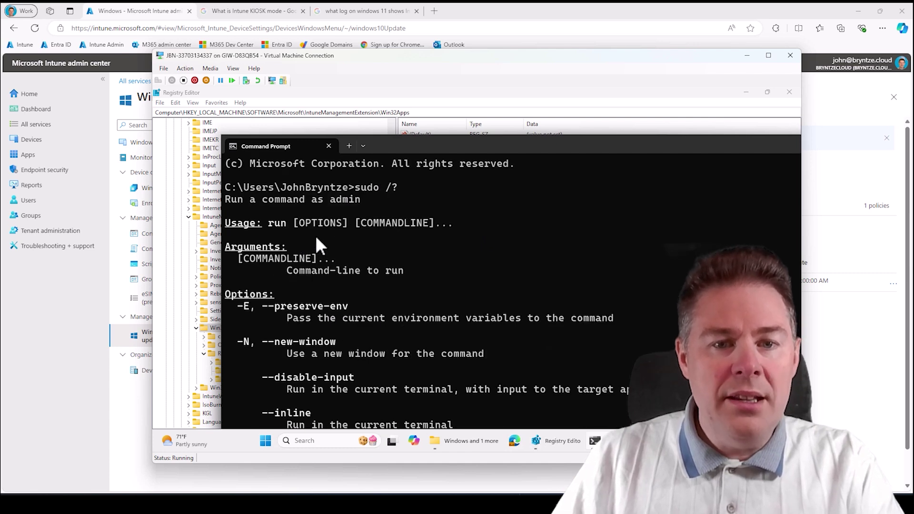
pyautogui.scroll(-1, 343, 266)
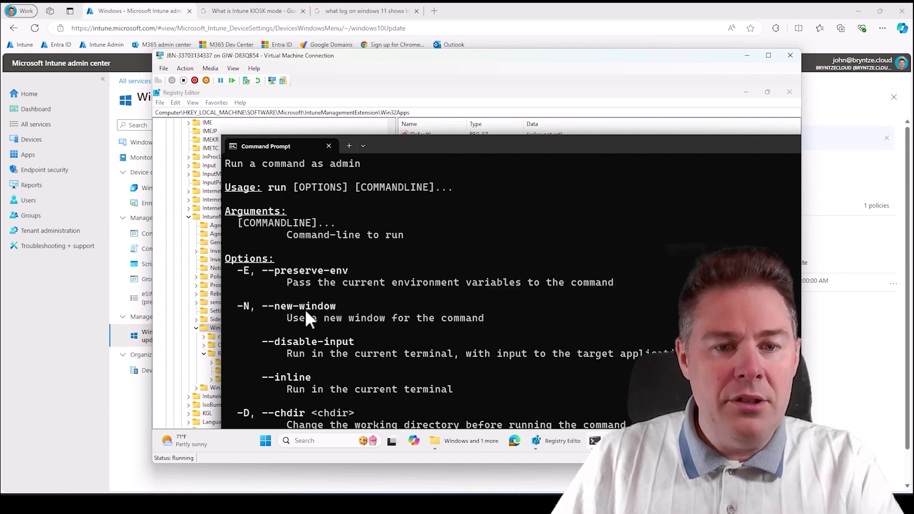
pyautogui.scroll(1, 318, 310)
pyautogui.scroll(-1, 334, 295)
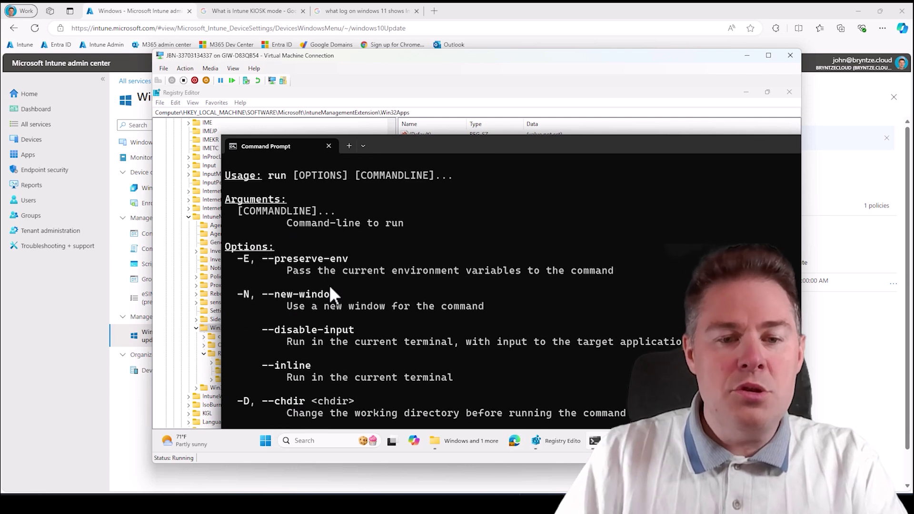
pyautogui.scroll(-1, 331, 288)
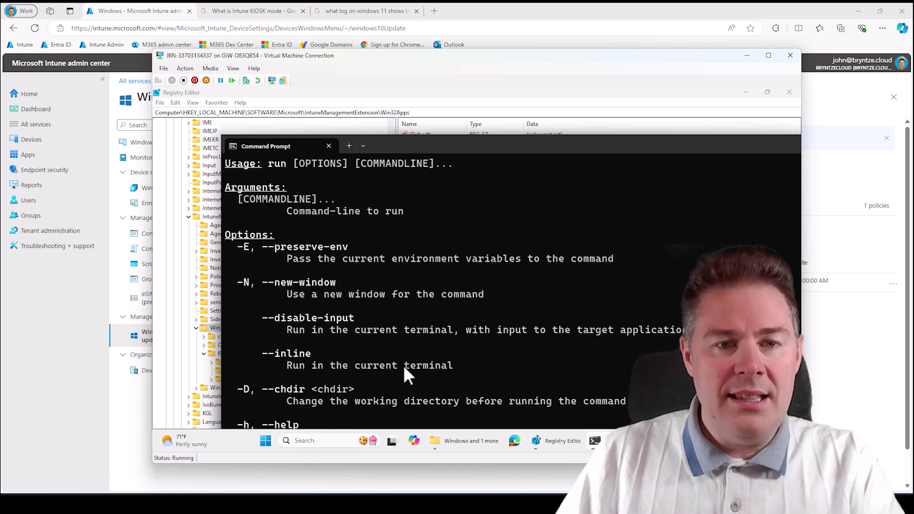
# - Maximize the window and run sudo --new-window cmd.exe, which reports sudo disabled
pyautogui.moveTo(447, 144); pyautogui.dragTo(366, 88)
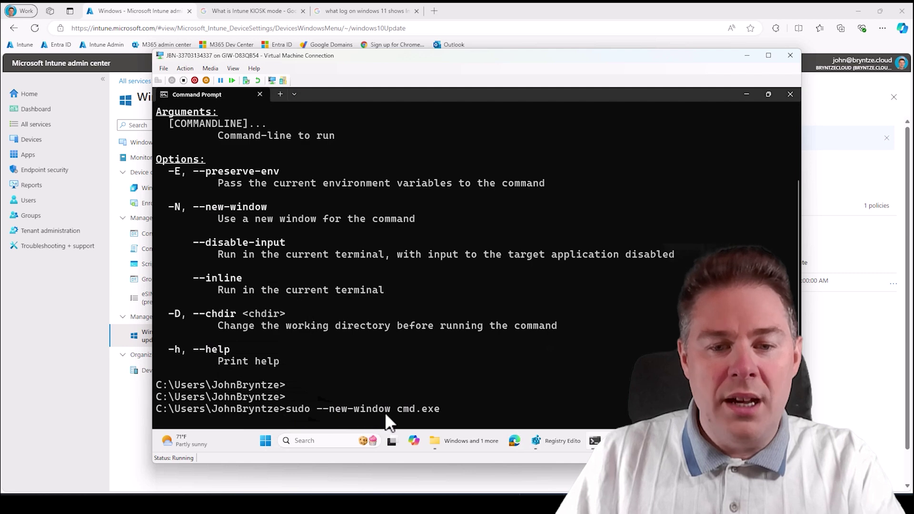
pyautogui.press('Return')
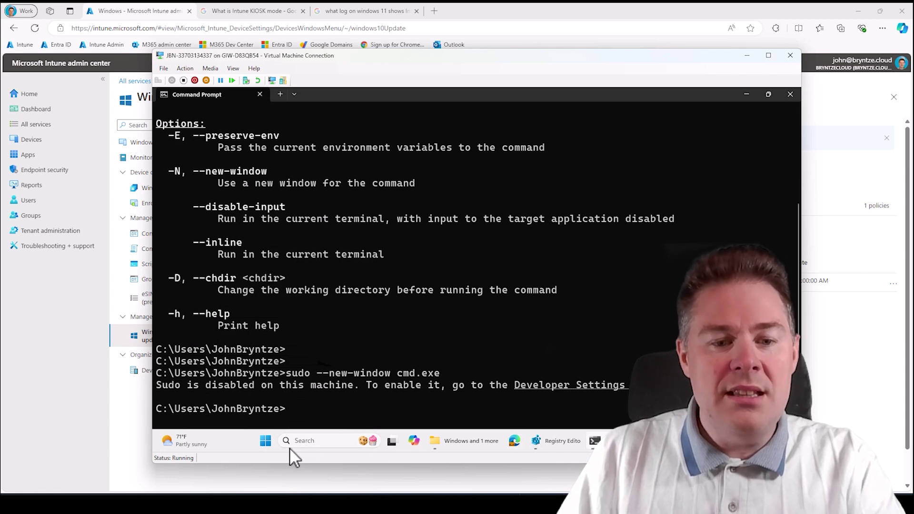
pyautogui.click(265, 441)
# - Open the System > For developers page in Settings
pyautogui.write('s')
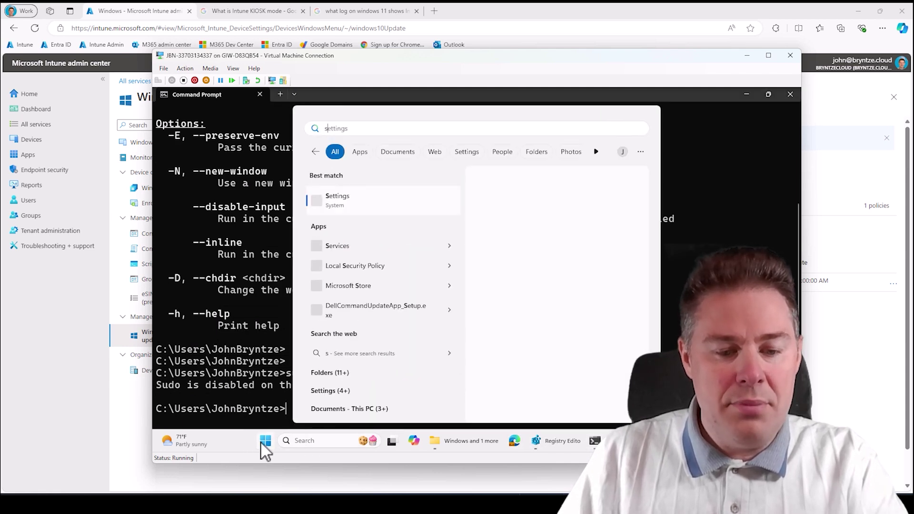
pyautogui.write('ett')
pyautogui.click(379, 210)
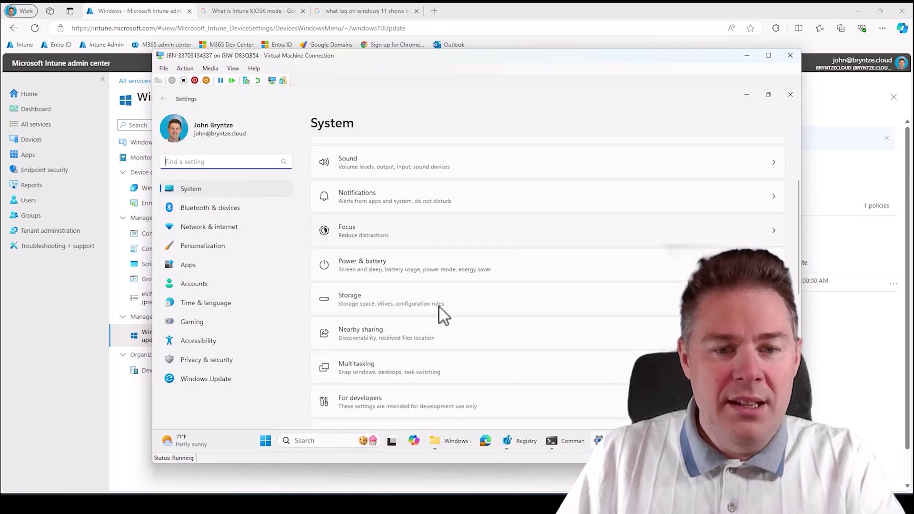
pyautogui.scroll(-2, 442, 314)
pyautogui.click(374, 322)
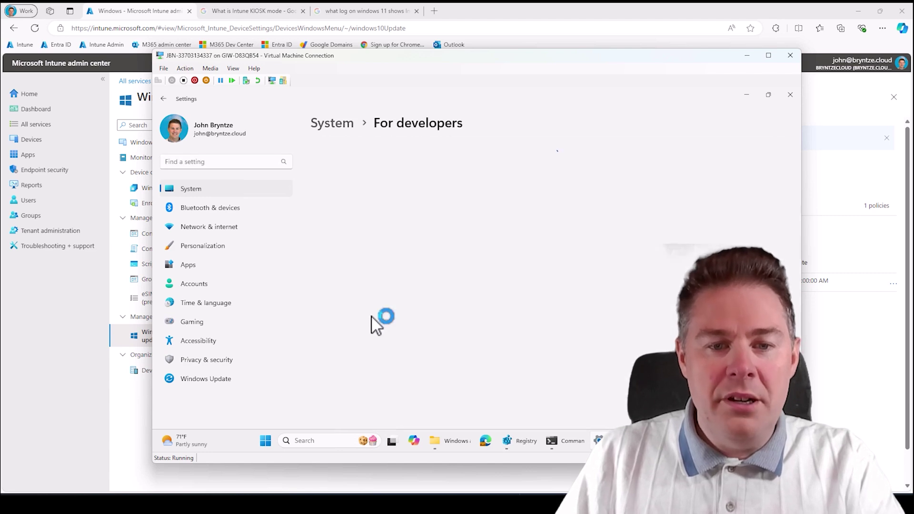
# - Switch Enable sudo On, approve the UAC prompt, and return to Command Prompt
pyautogui.scroll(-3, 664, 328)
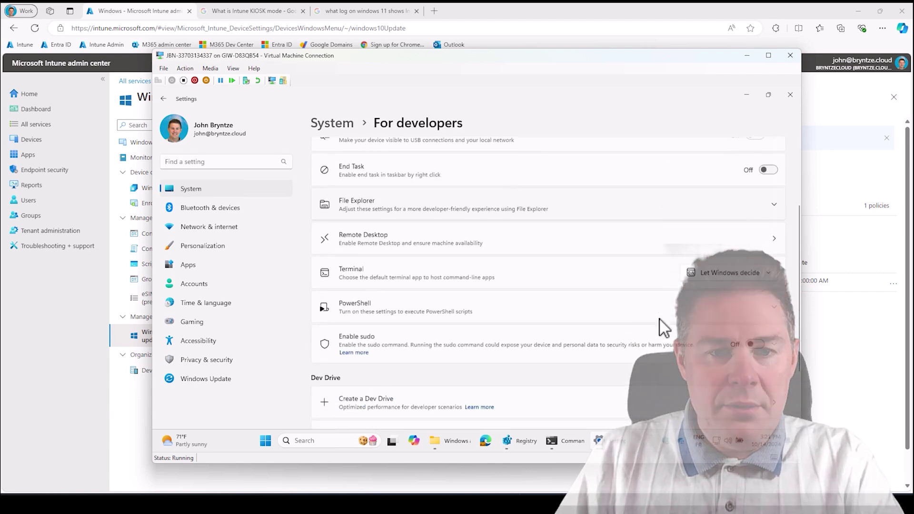
pyautogui.scroll(-2, 660, 319)
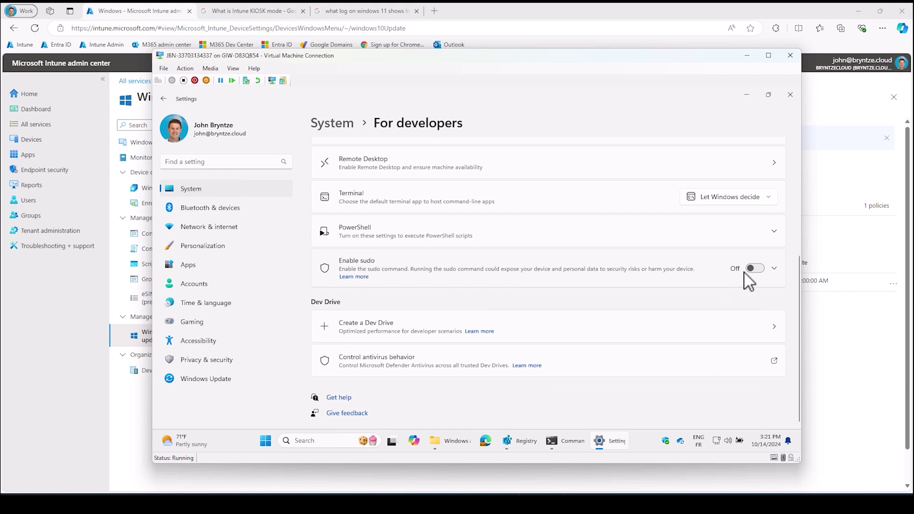
pyautogui.click(753, 268)
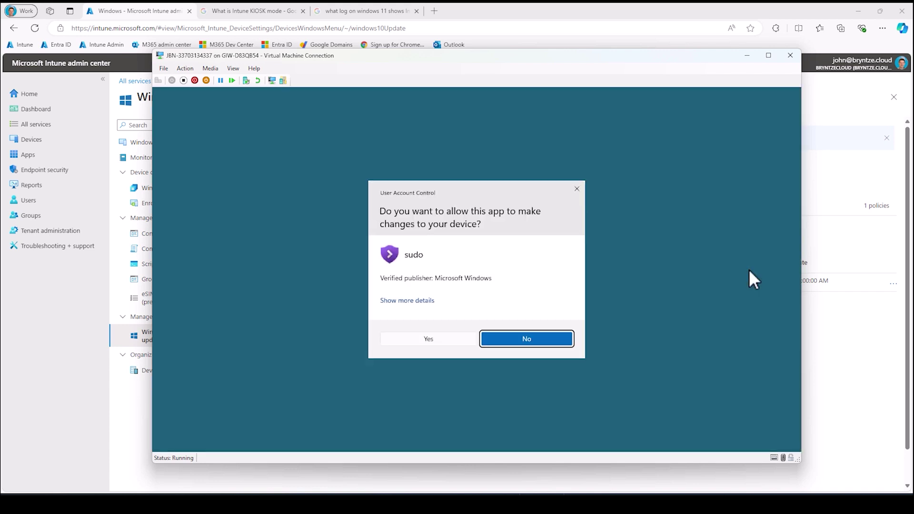
pyautogui.click(405, 305)
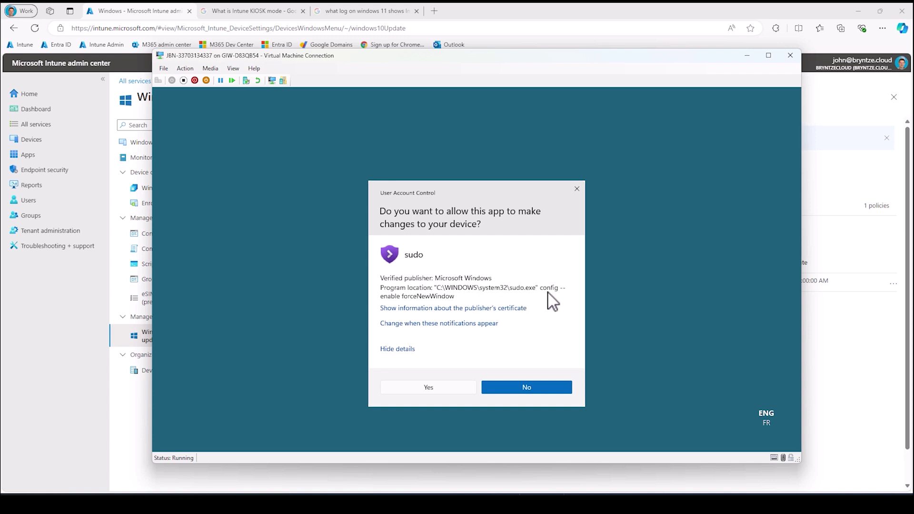
pyautogui.click(451, 387)
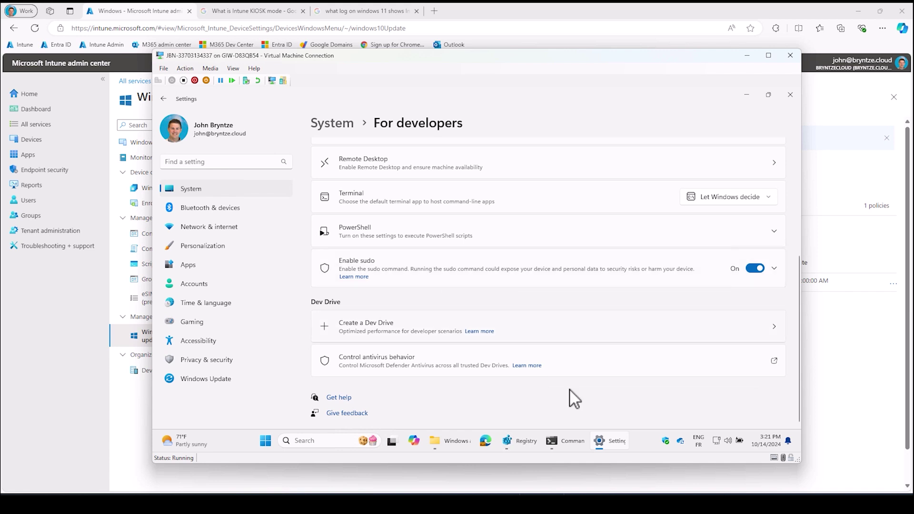
pyautogui.click(564, 446)
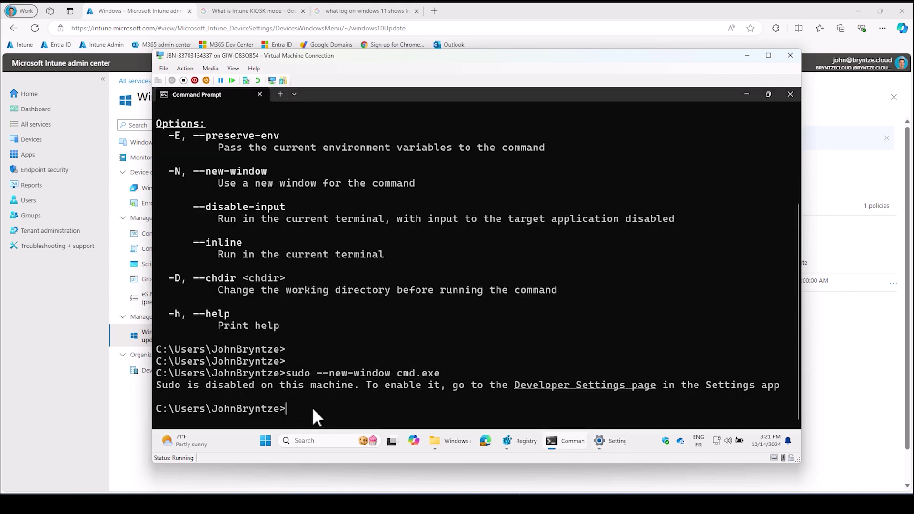
# - Rerun sudo --new-window cmd.exe, approve elevation, close the Administrator window, and clear the prompt
pyautogui.press('Up')
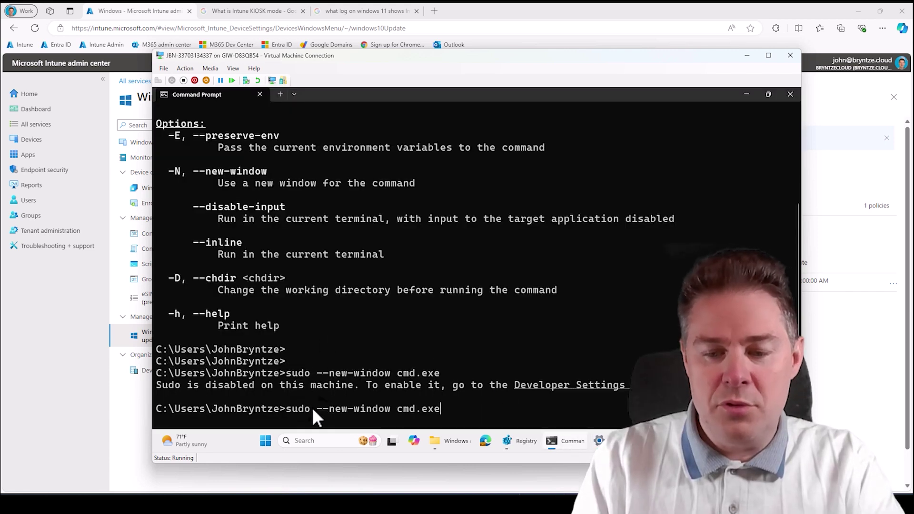
pyautogui.press('Return')
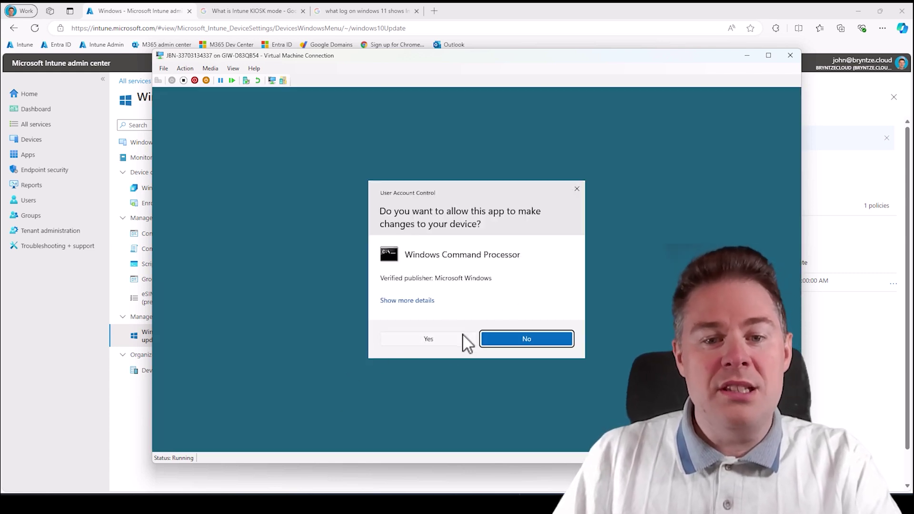
pyautogui.click(431, 339)
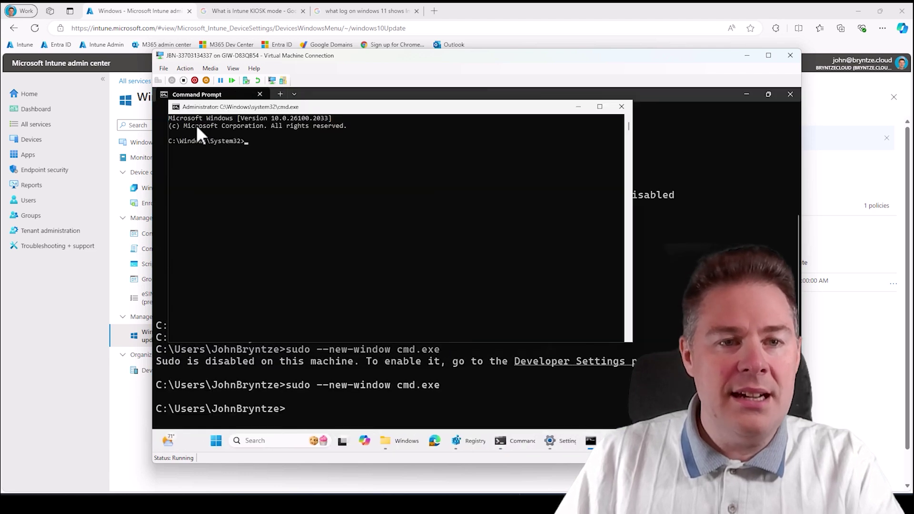
pyautogui.moveTo(196, 107); pyautogui.dragTo(260, 134)
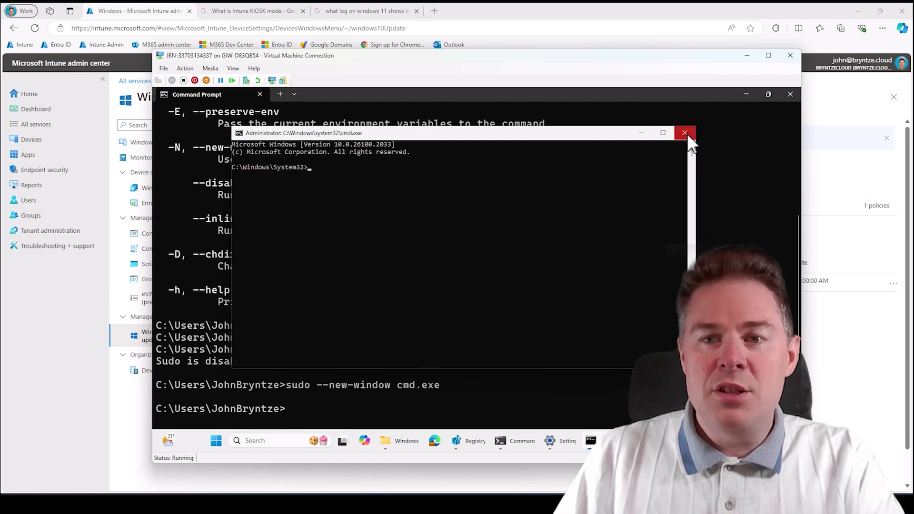
pyautogui.click(685, 133)
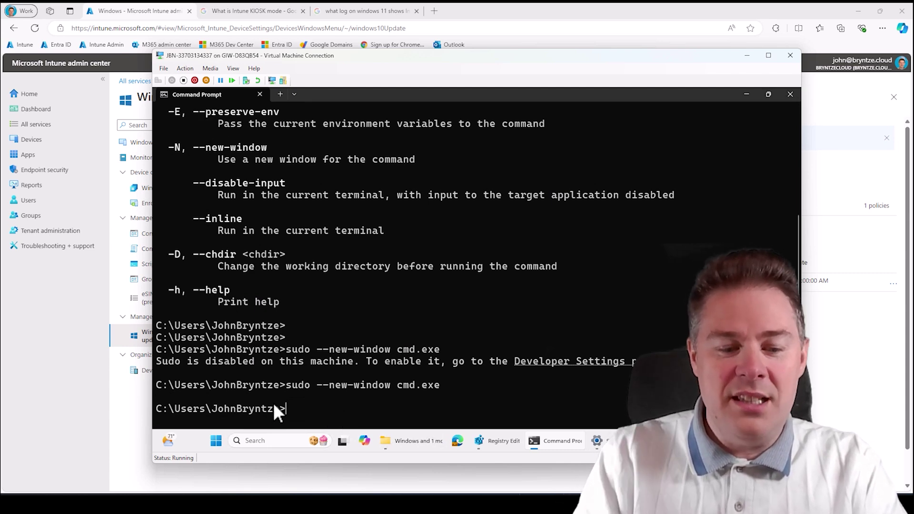
pyautogui.write('sudo')
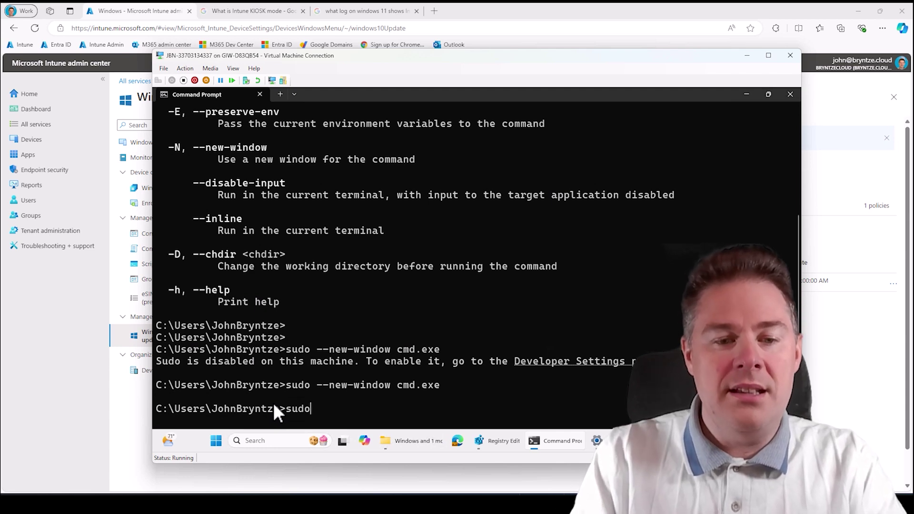
pyautogui.press('BackSpace')
pyautogui.press('BackSpace')
pyautogui.press('BackSpace')
pyautogui.press('BackSpace')
pyautogui.press('BackSpace')
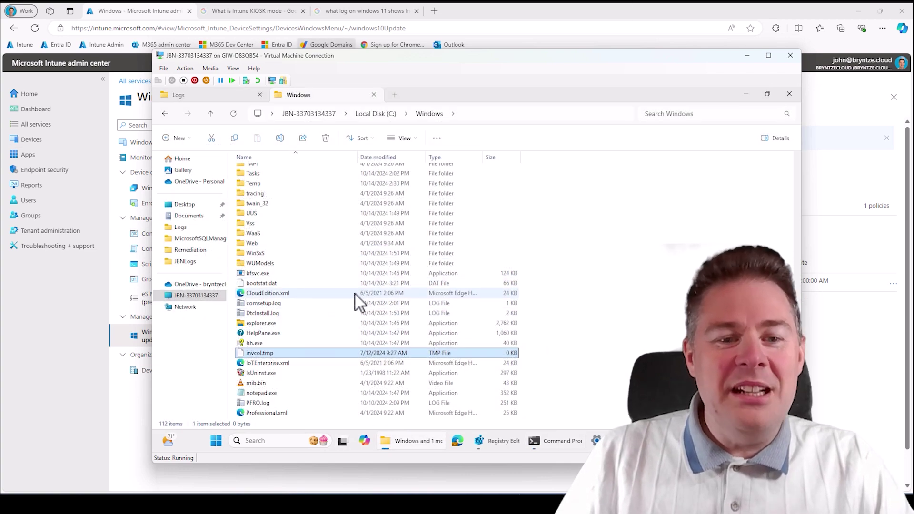
# - Inspect PFRO.log in C:\Windows, then minimize the VM window to reveal Intune
pyautogui.click(252, 404)
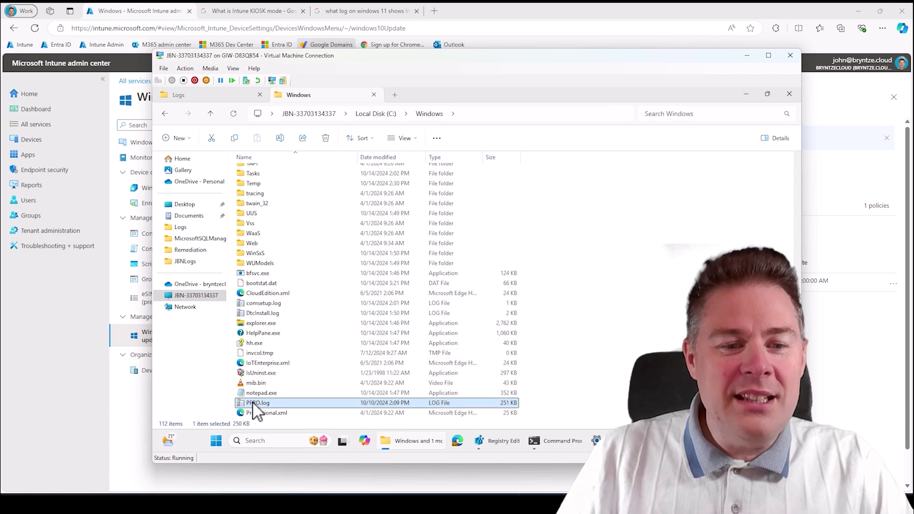
pyautogui.rightClick(253, 403)
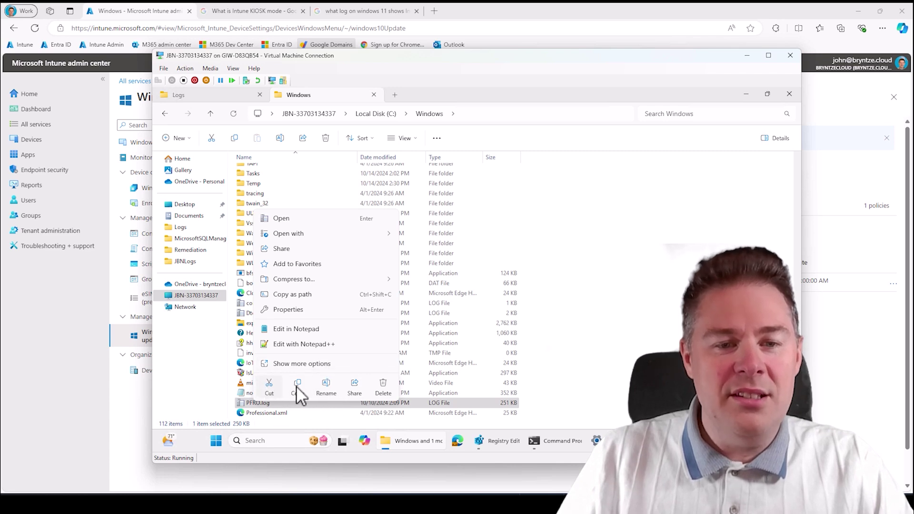
pyautogui.click(552, 117)
pyautogui.click(554, 114)
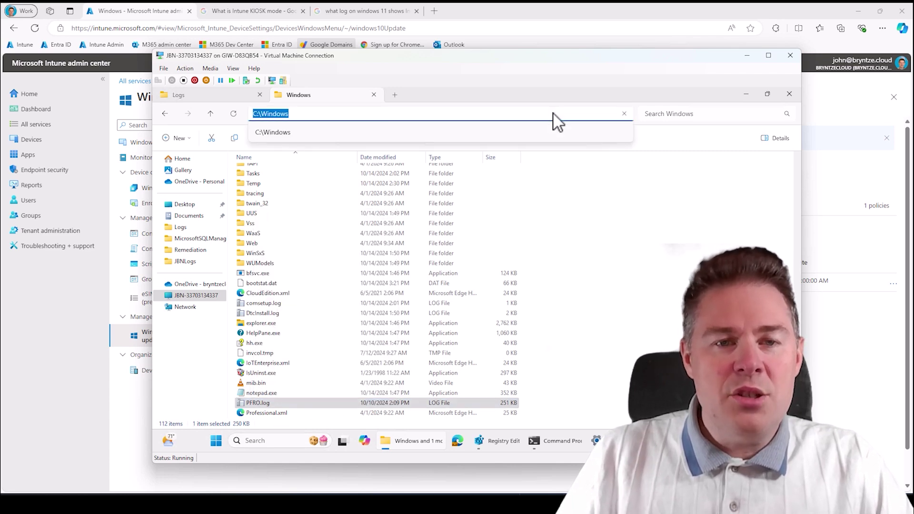
pyautogui.click(525, 99)
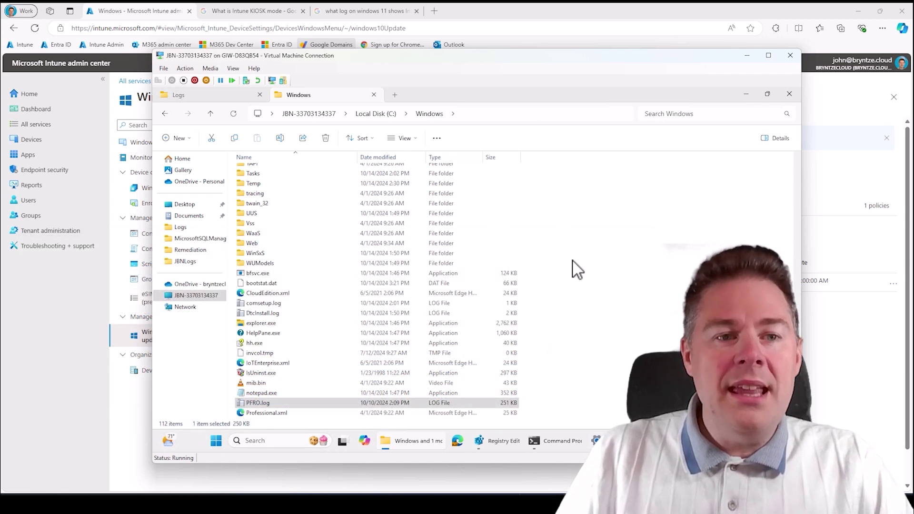
pyautogui.click(750, 59)
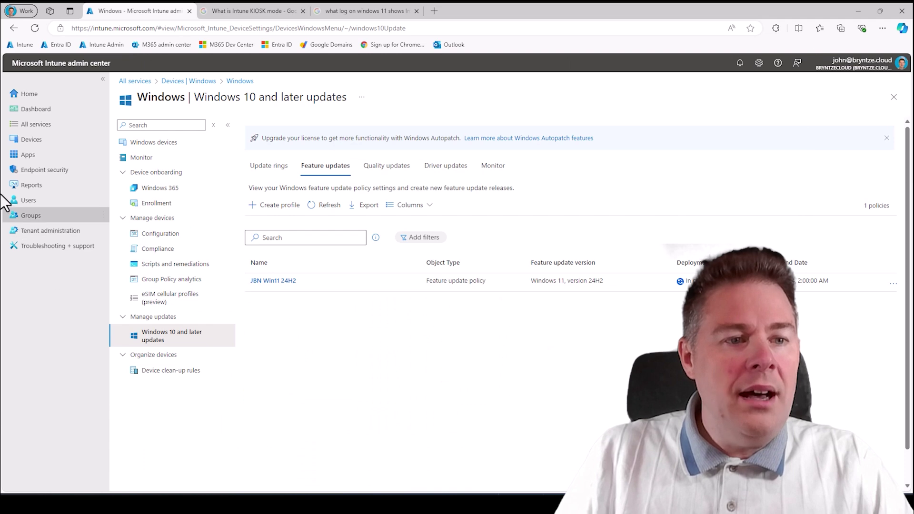
# - Open the Windows Feature Update Report under Reports > Windows updates
pyautogui.click(31, 185)
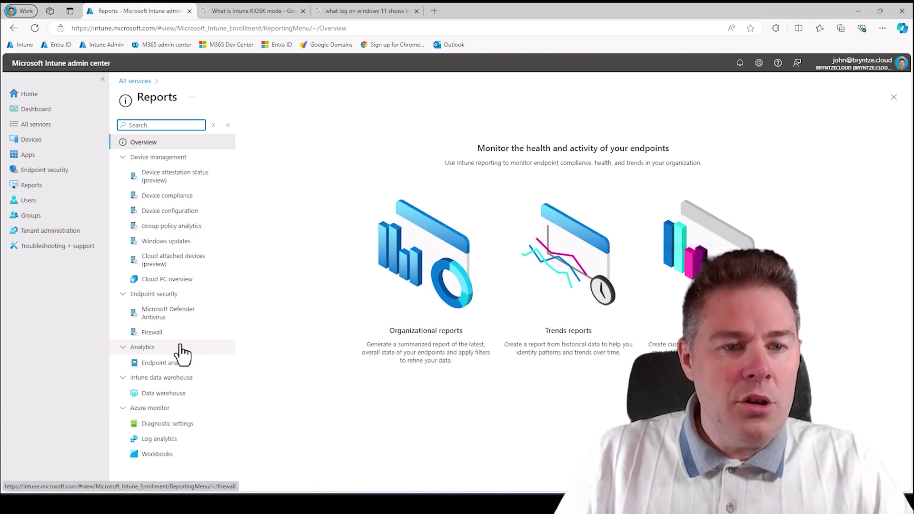
pyautogui.click(185, 242)
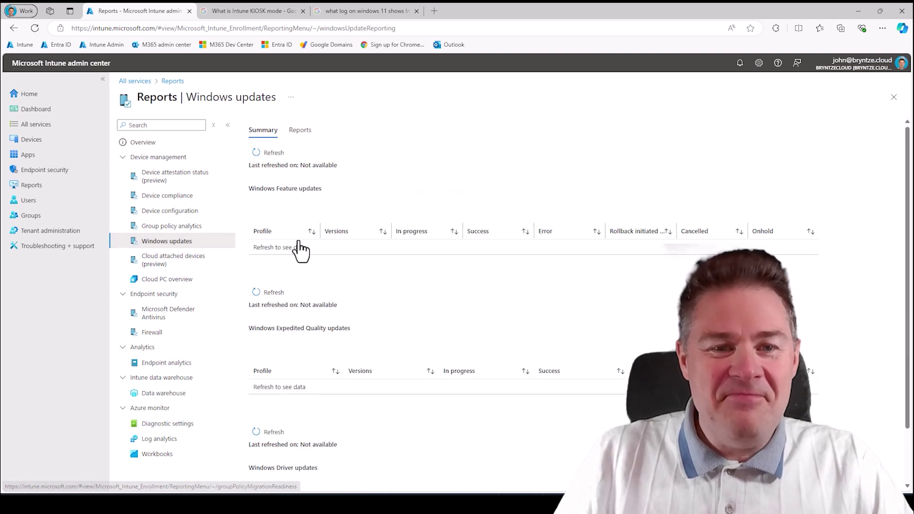
pyautogui.click(305, 131)
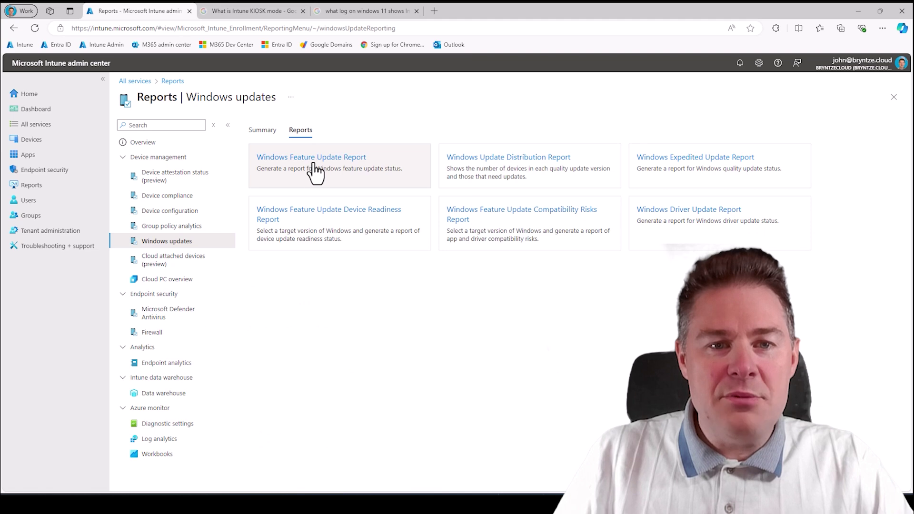
pyautogui.click(300, 160)
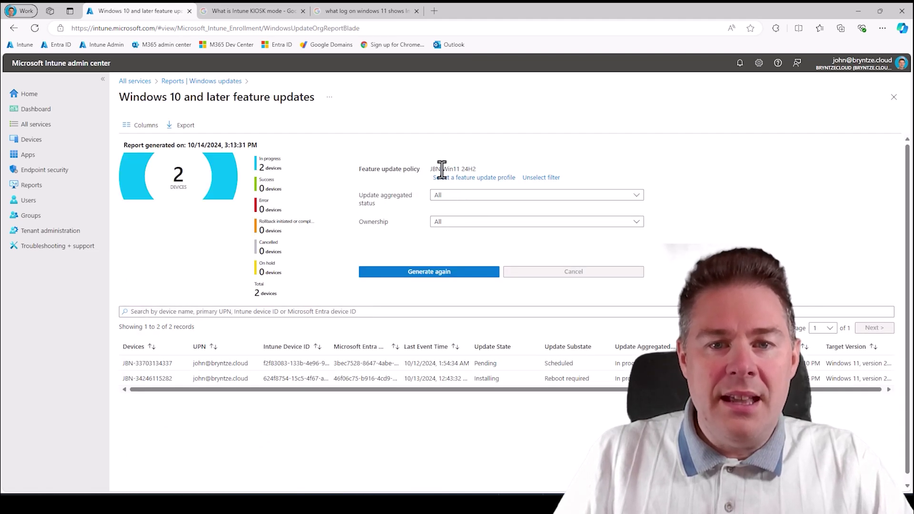
# - Select the JBN Win11 24H2 profile and regenerate the report, showing 2 devices in progress
pyautogui.moveTo(485, 171); pyautogui.dragTo(432, 169)
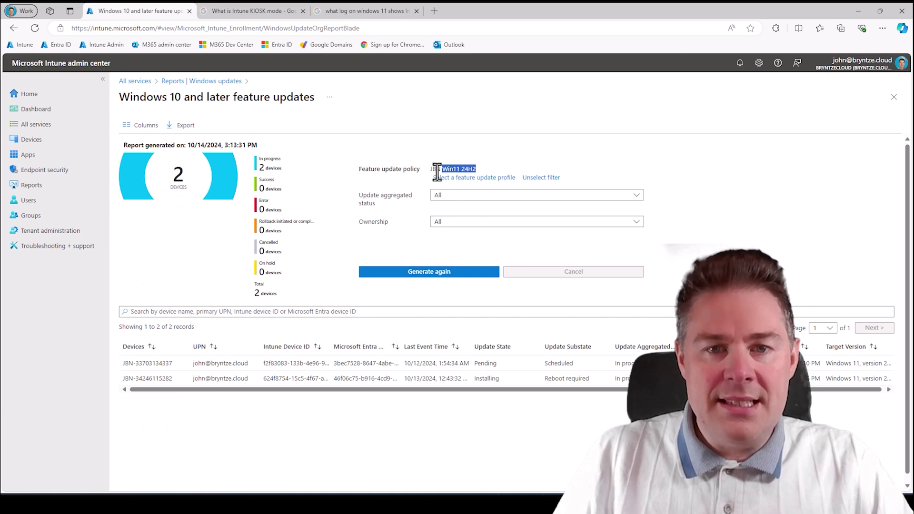
pyautogui.click(501, 179)
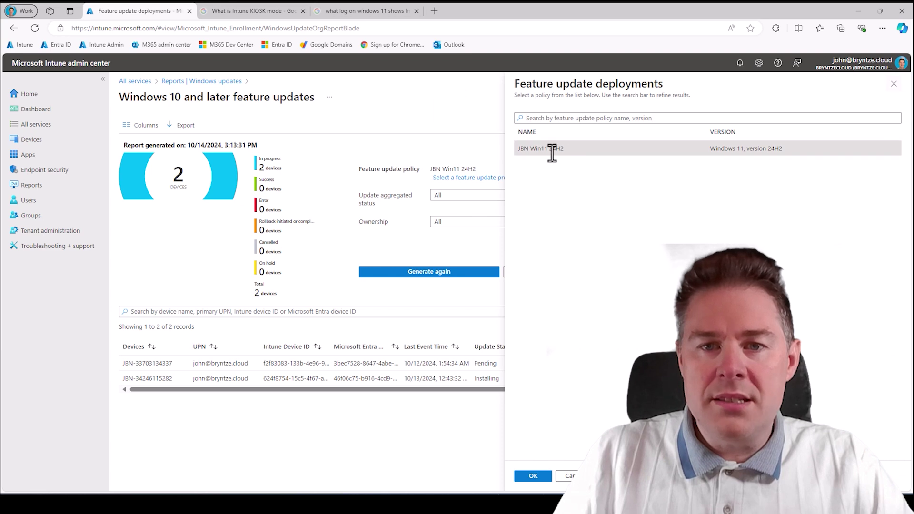
pyautogui.click(533, 476)
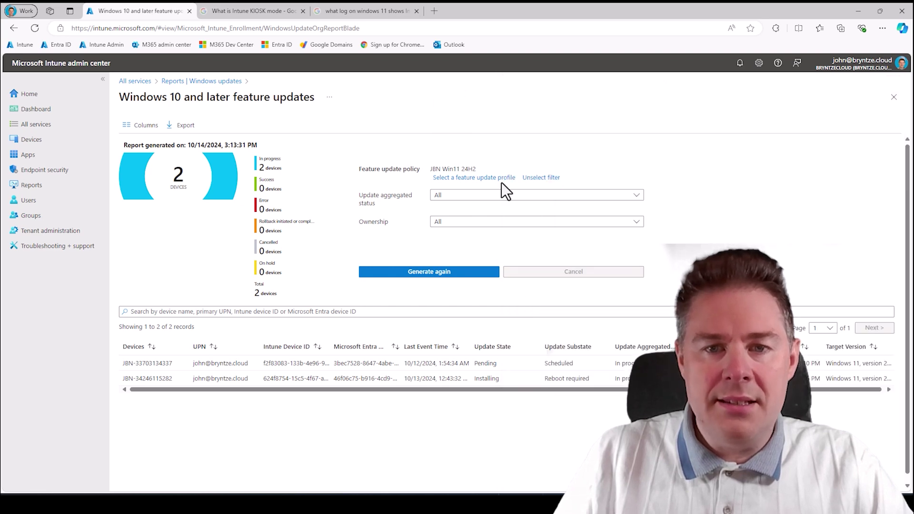
pyautogui.click(430, 272)
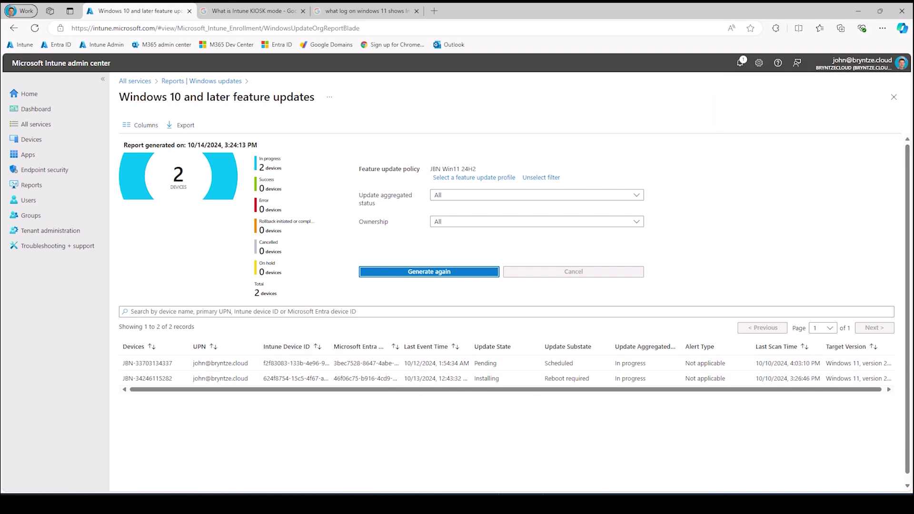
# - Review the refreshed JBN Win11 24H2 report: one device scheduled, one installing and awaiting reboot
pyautogui.hotkey('alt', 'Tab')
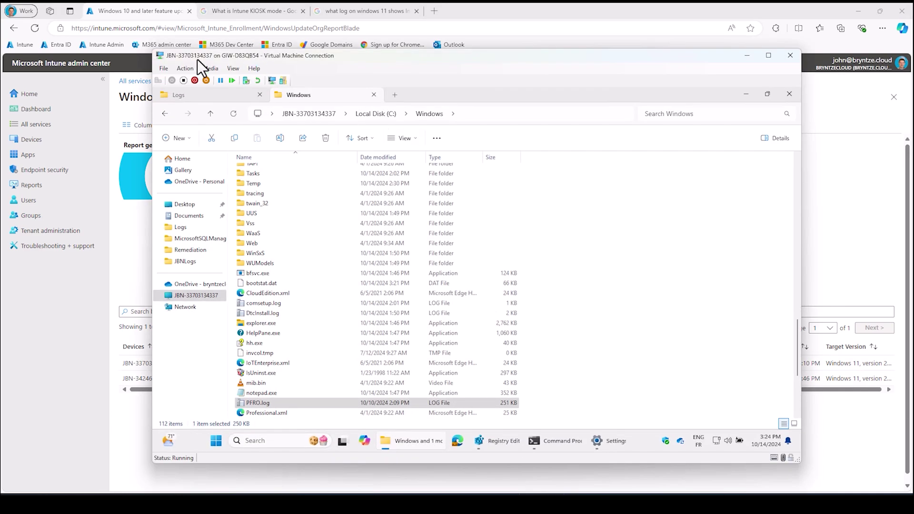
pyautogui.click(747, 56)
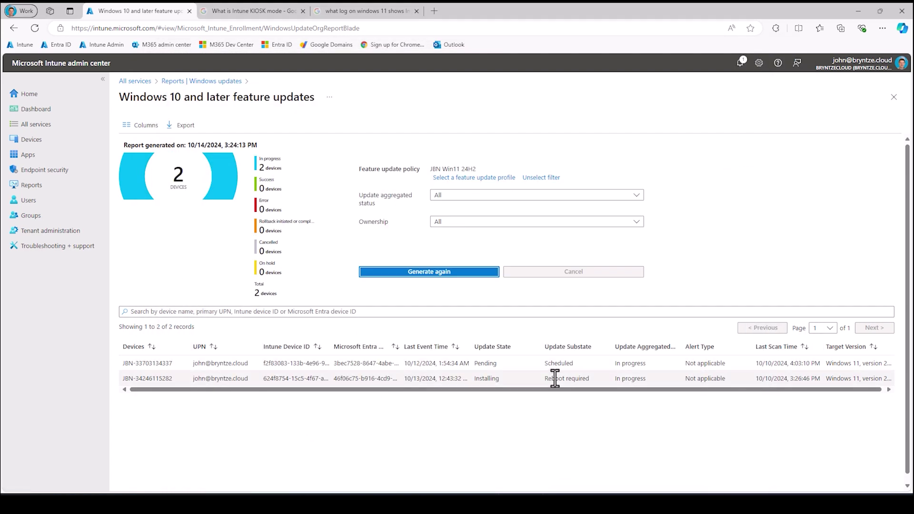
pyautogui.moveTo(505, 347); pyautogui.dragTo(495, 359)
pyautogui.click(498, 355)
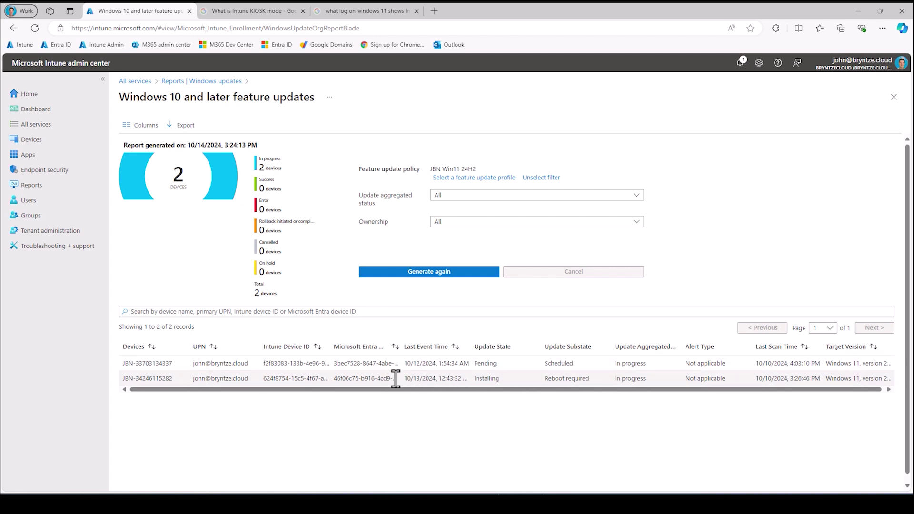
# - Navigate from the reports to the Feature updates policy list under Windows 10 and later updates
pyautogui.click(210, 82)
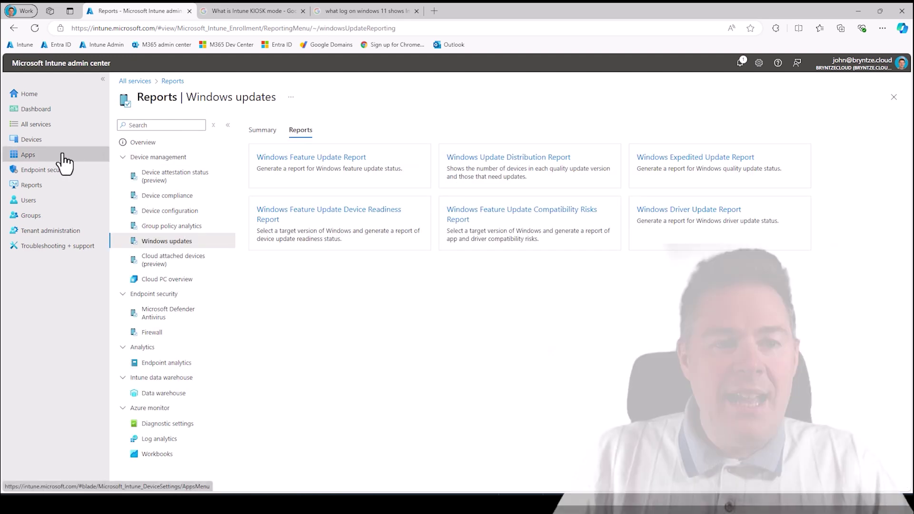
pyautogui.click(40, 140)
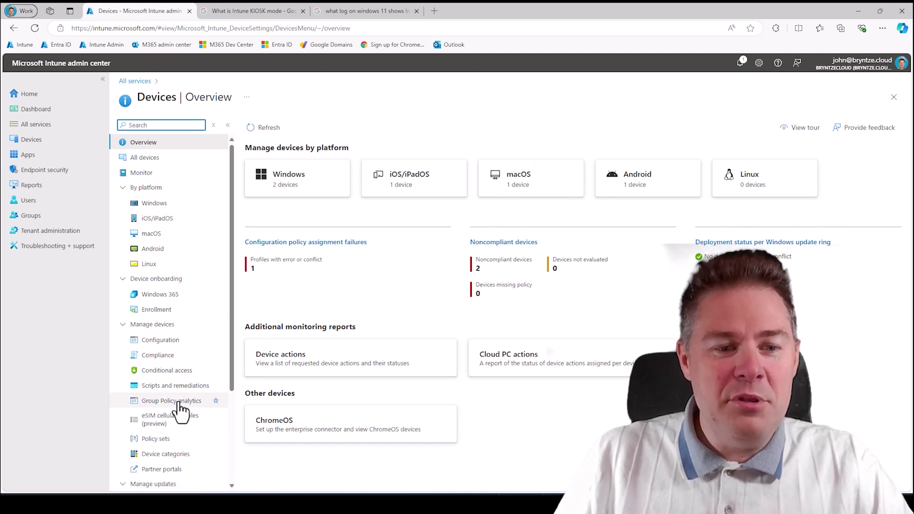
pyautogui.click(152, 208)
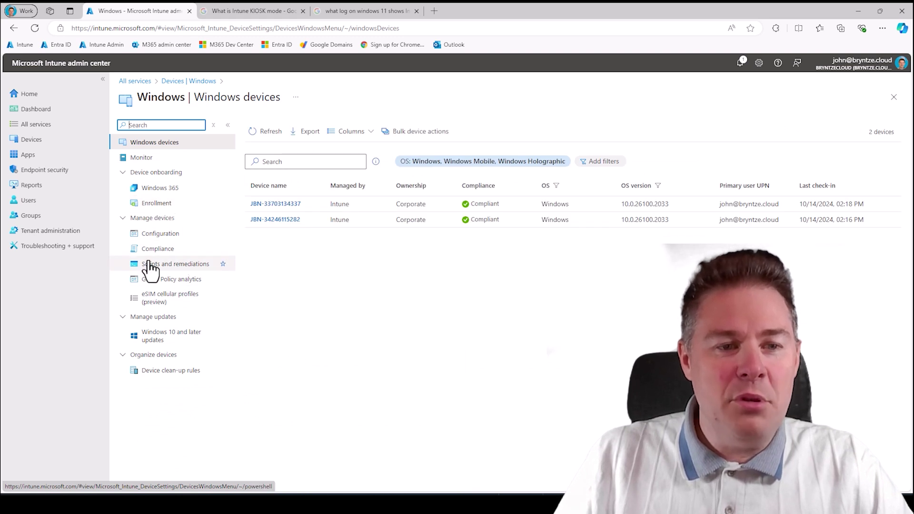
pyautogui.click(193, 338)
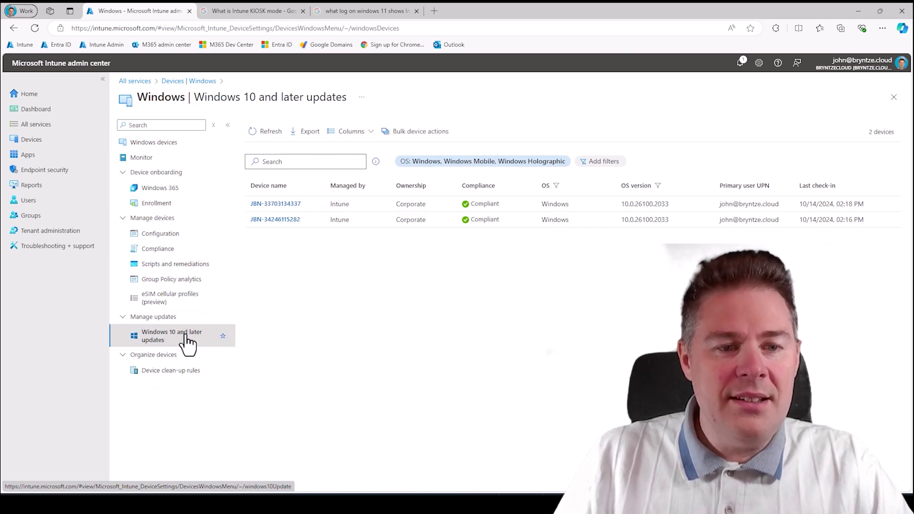
pyautogui.click(312, 167)
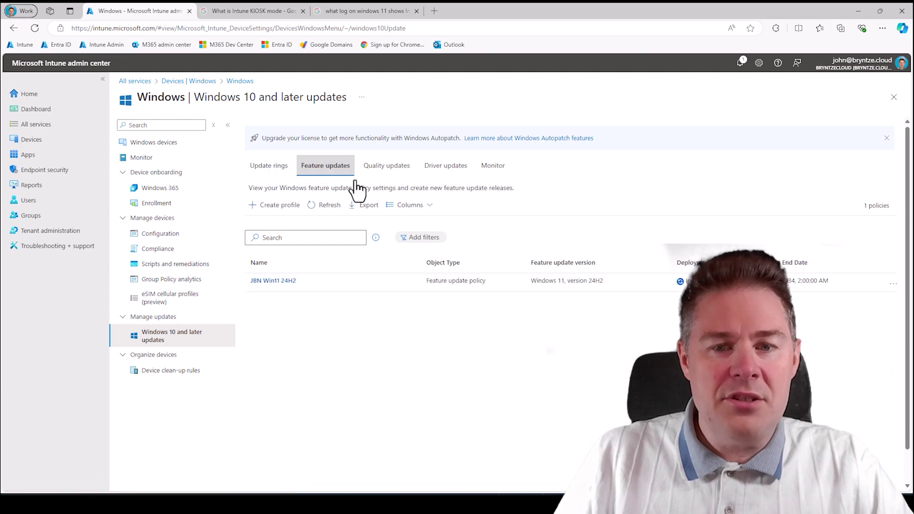
# - Open the JBN Win11 24H2 policy's properties and edit its deployment settings
pyautogui.click(256, 282)
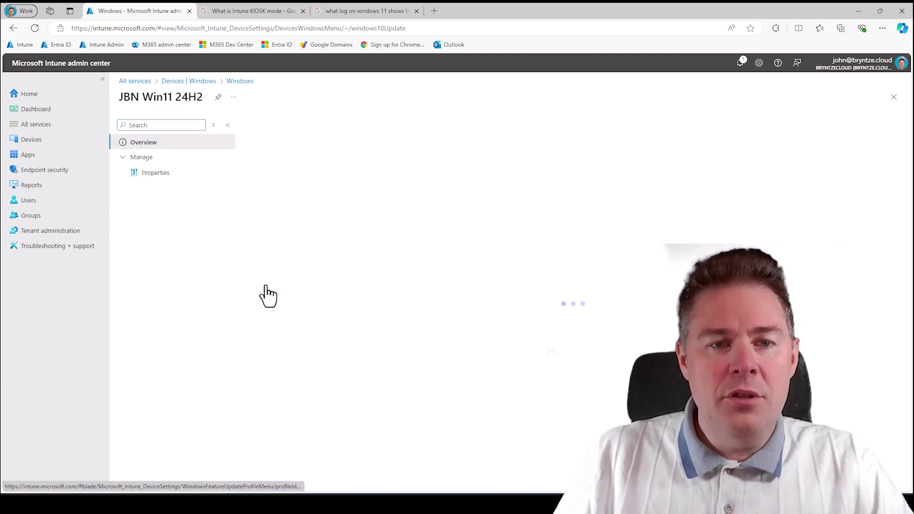
pyautogui.click(152, 174)
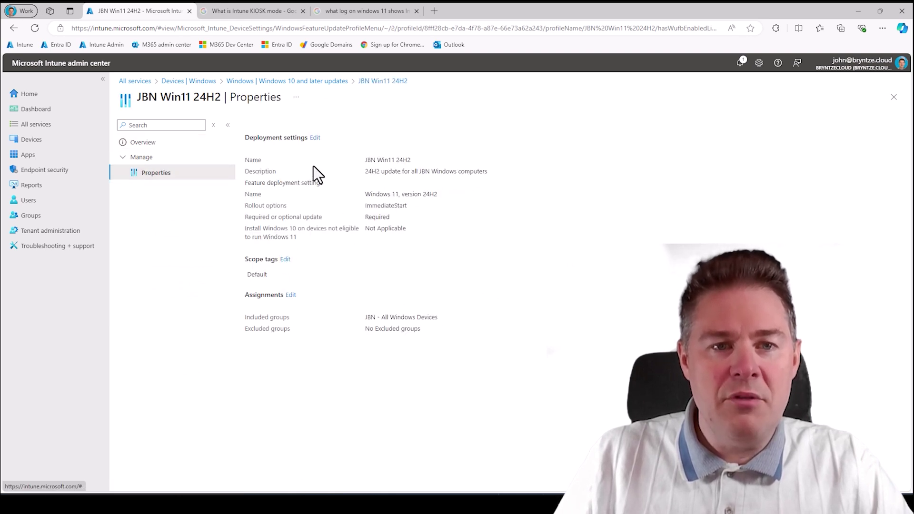
pyautogui.click(315, 138)
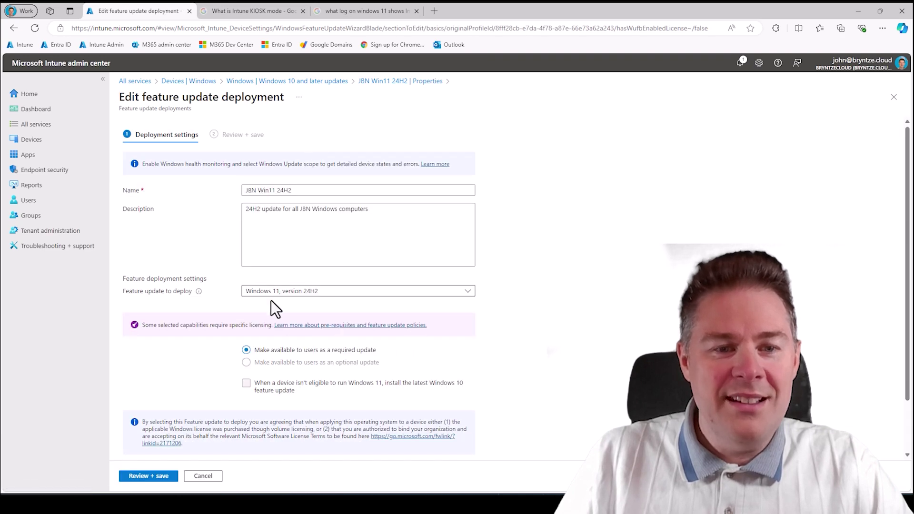